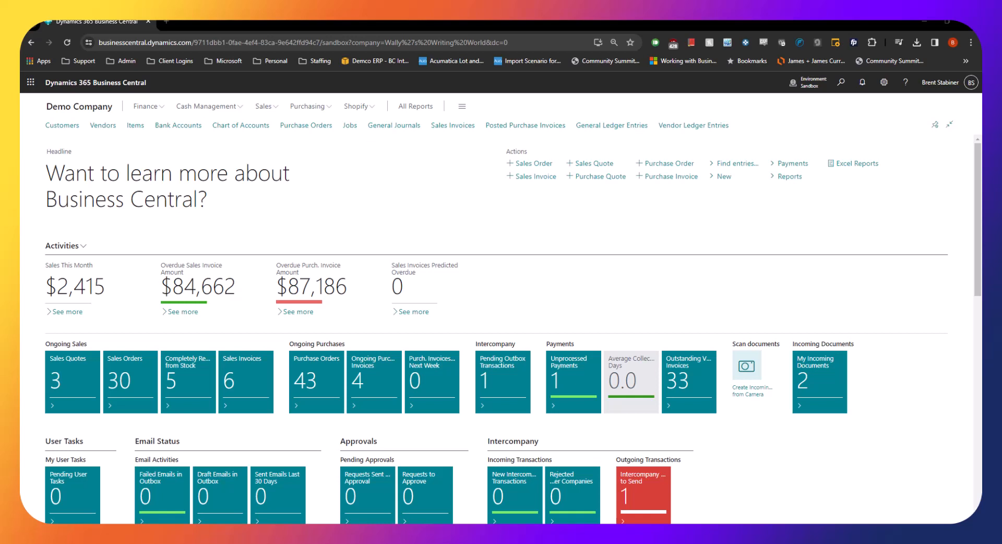
# Create a new purchase quote from the Purchase Quotes list for the vendor Fabrikam, Inc
pyautogui.click(303, 108)
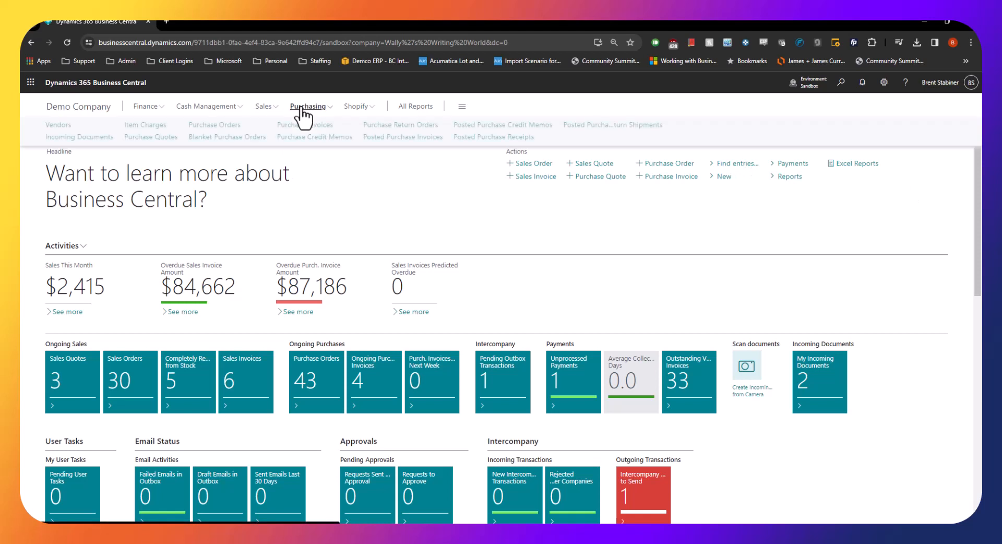
pyautogui.click(153, 137)
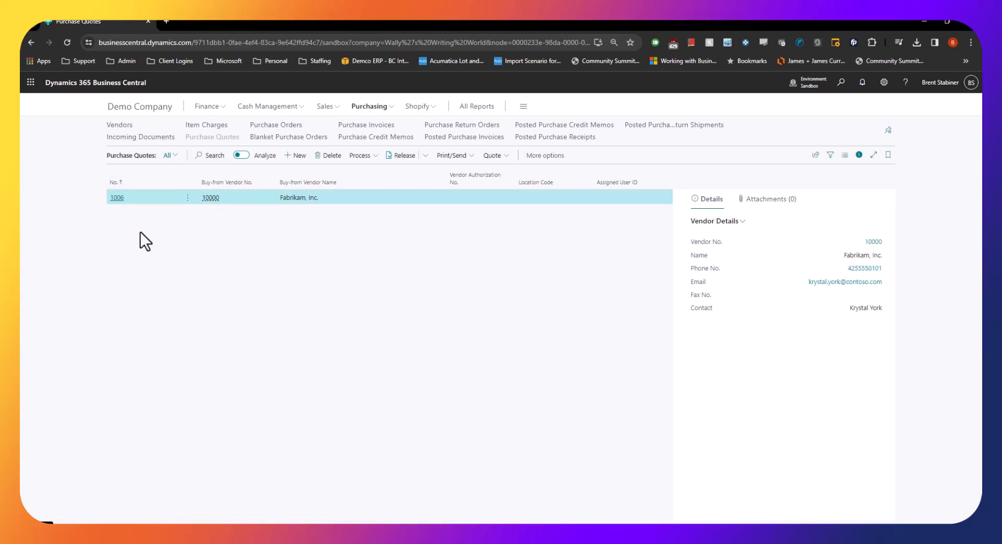
pyautogui.click(296, 157)
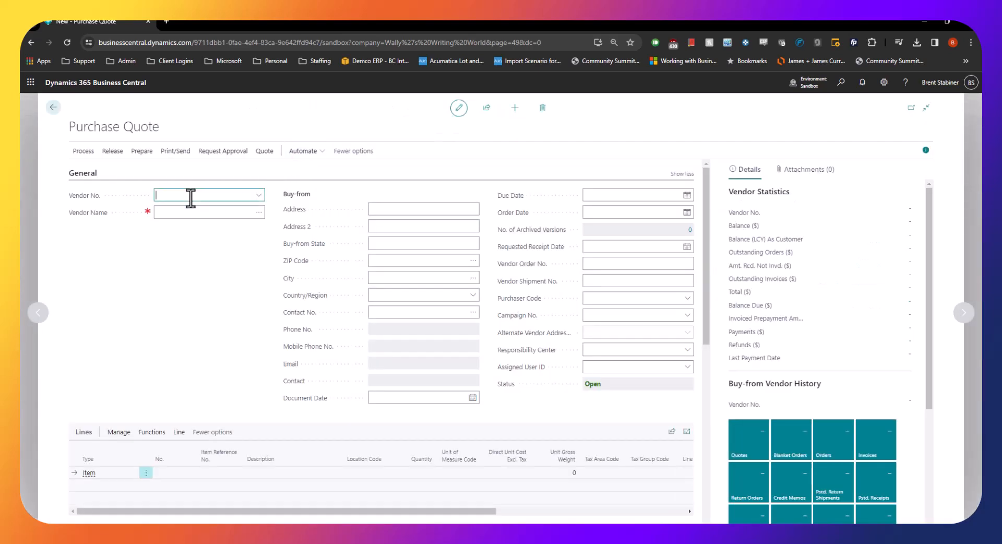
pyautogui.click(191, 196)
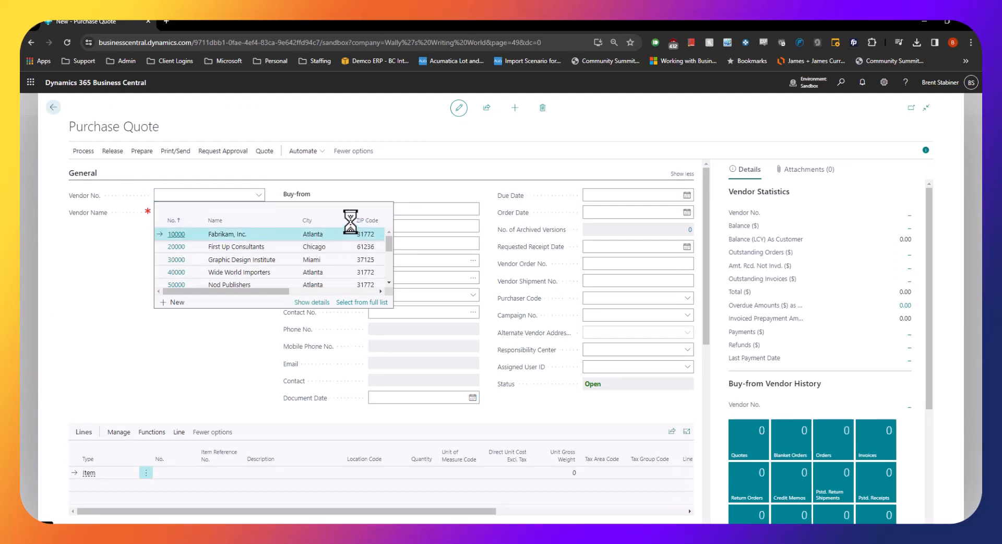
pyautogui.click(340, 234)
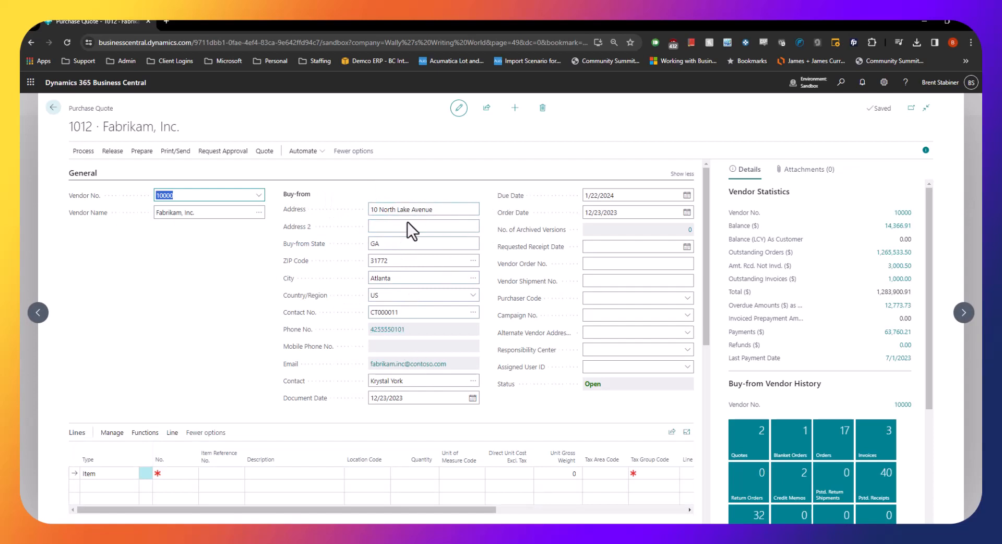
# Add the Lot Tracked Generic Item to the first quote line and set its location code to WHSE-NONE
pyautogui.scroll(-5, 271, 288)
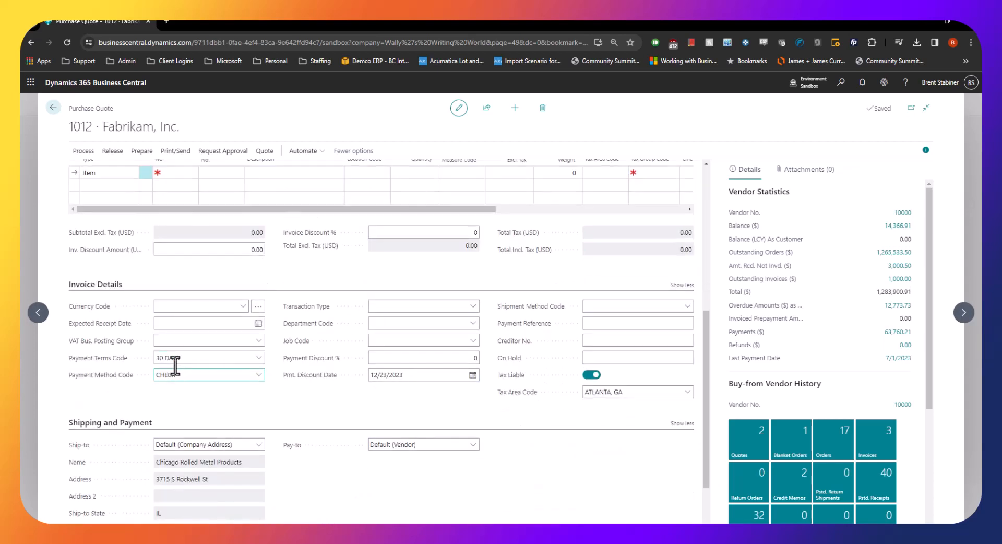
pyautogui.scroll(-2, 371, 374)
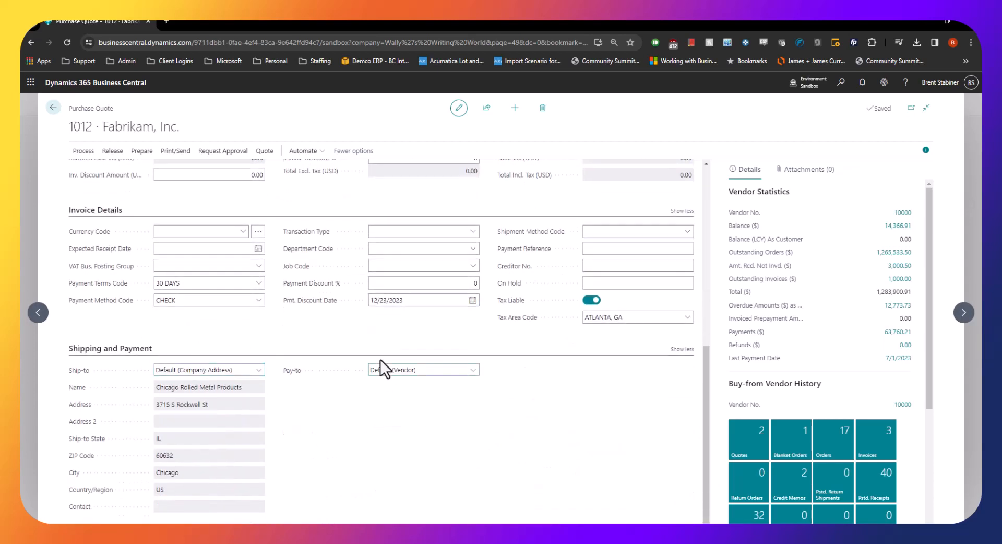
pyautogui.scroll(7, 380, 360)
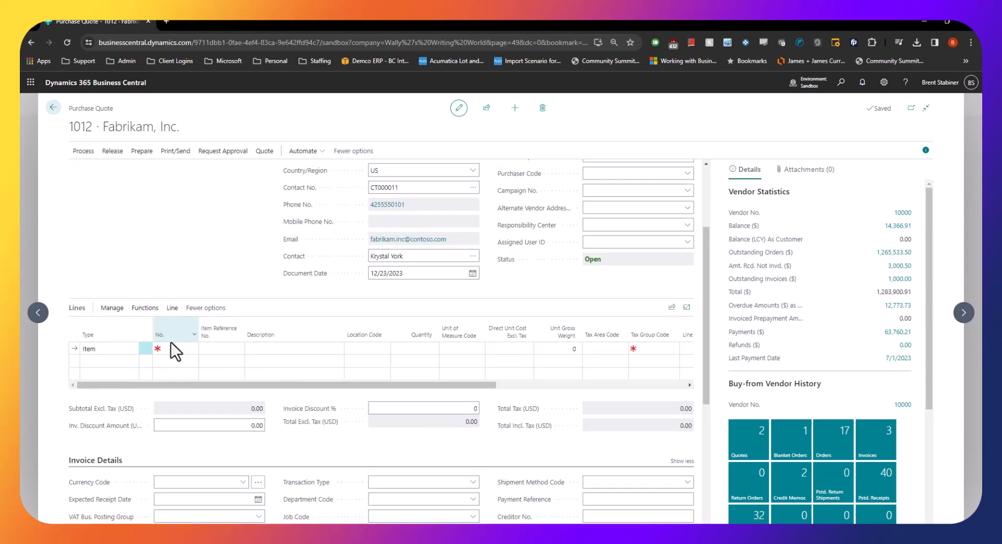
pyautogui.click(171, 346)
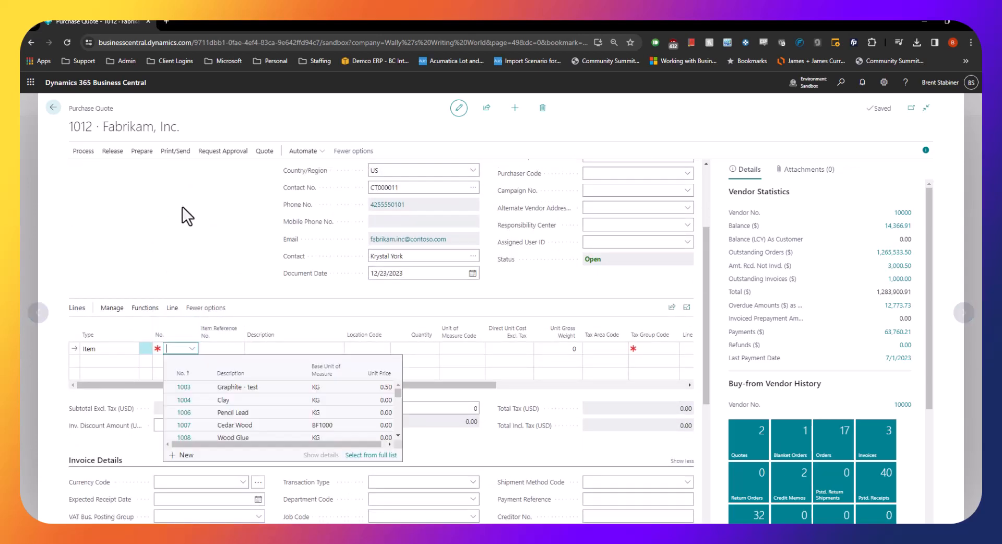
pyautogui.write('lot')
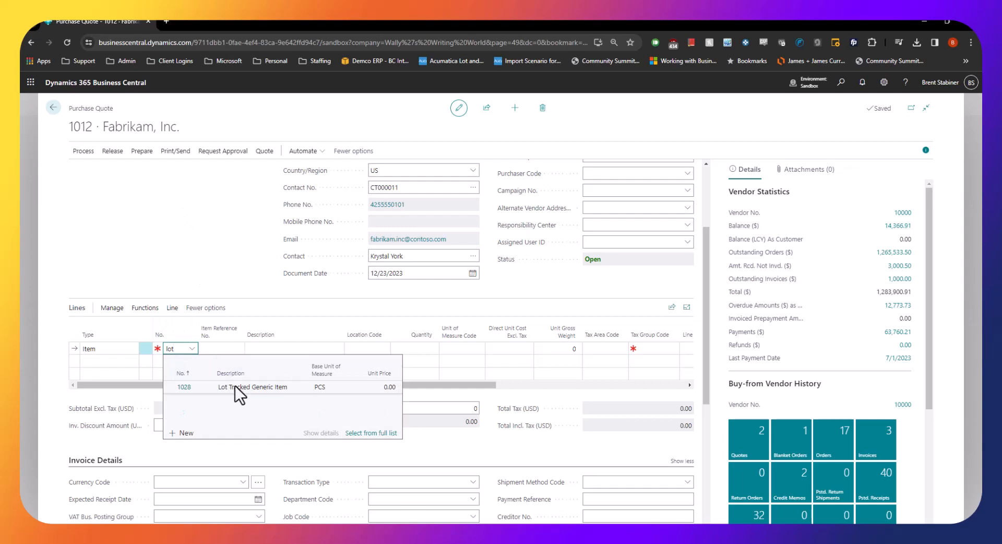
pyautogui.click(235, 386)
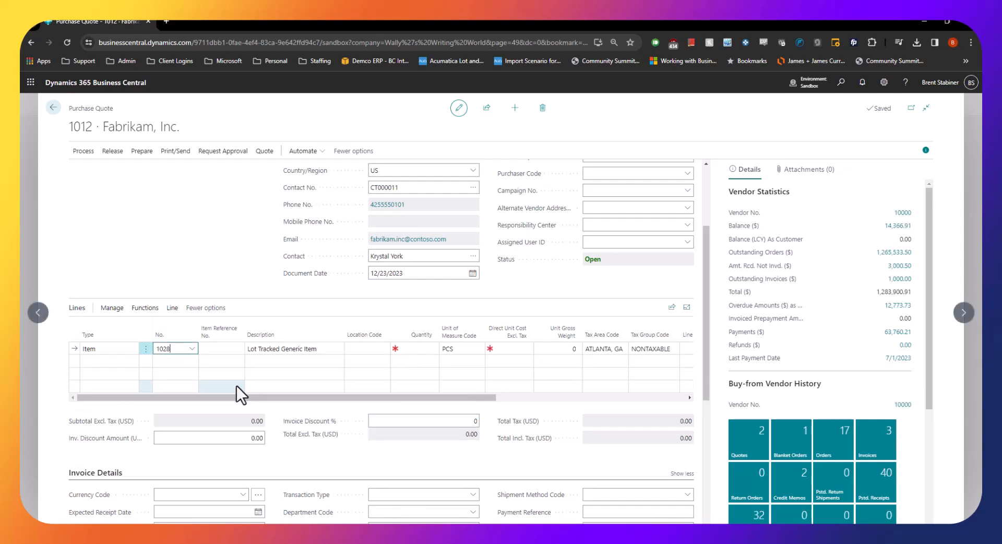
pyautogui.click(360, 349)
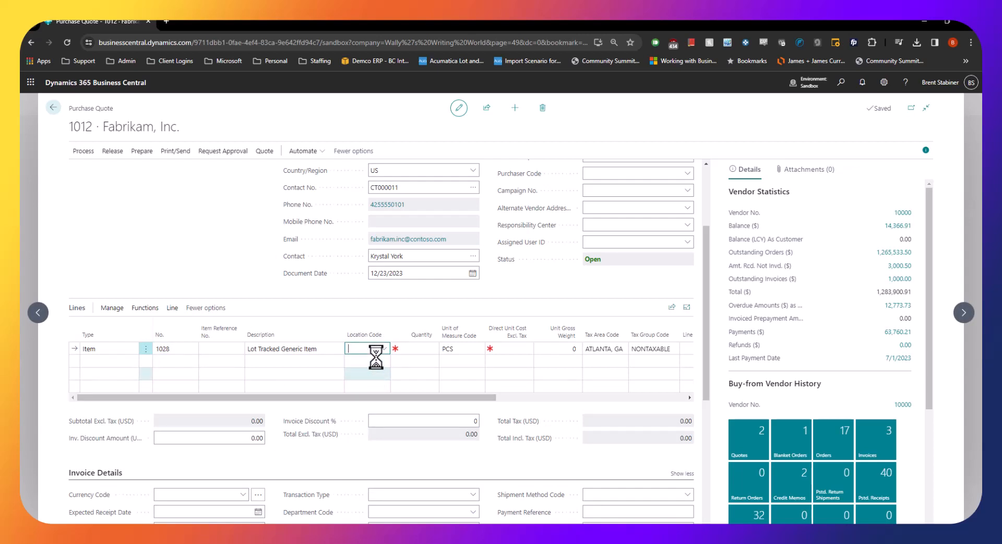
pyautogui.scroll(-5, 409, 418)
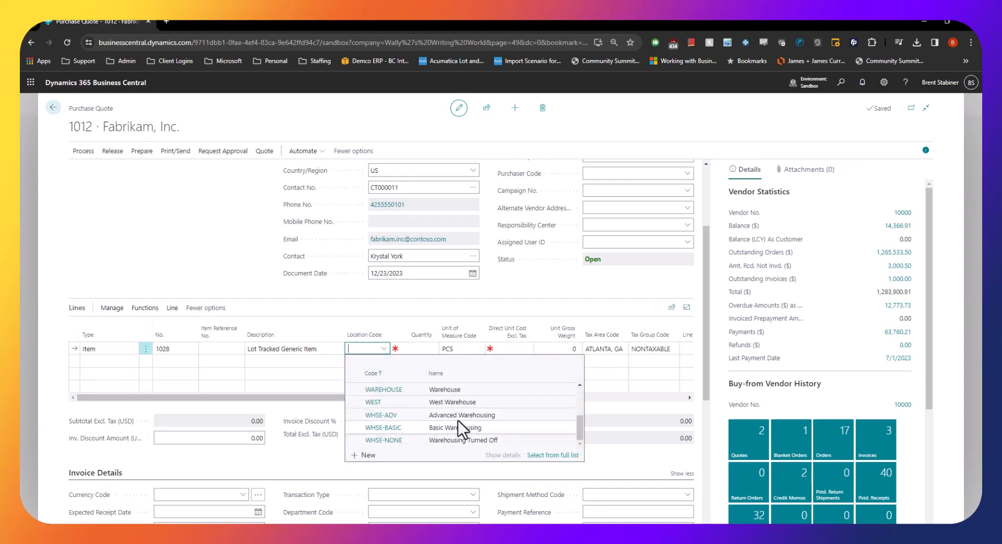
pyautogui.click(386, 441)
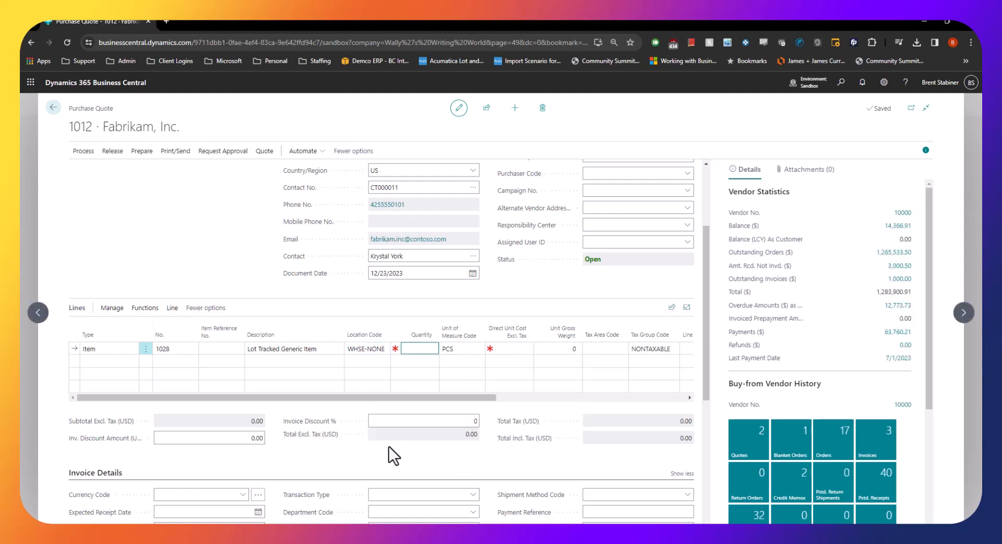
# Set the item line's quantity to 100 and its direct unit cost excluding tax to 500
pyautogui.write('100')
pyautogui.press('Tab')
pyautogui.press('Tab')
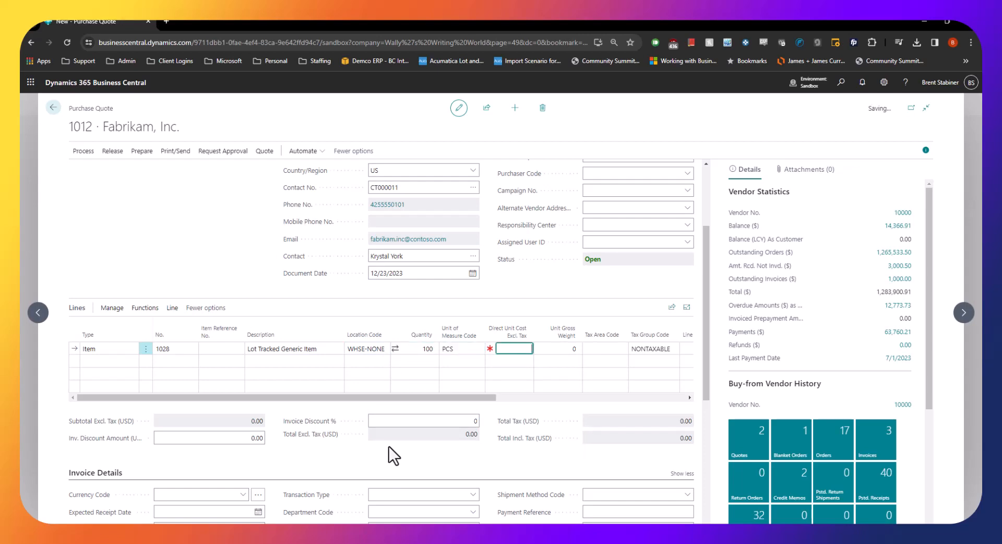
pyautogui.write('500')
pyautogui.press('Tab')
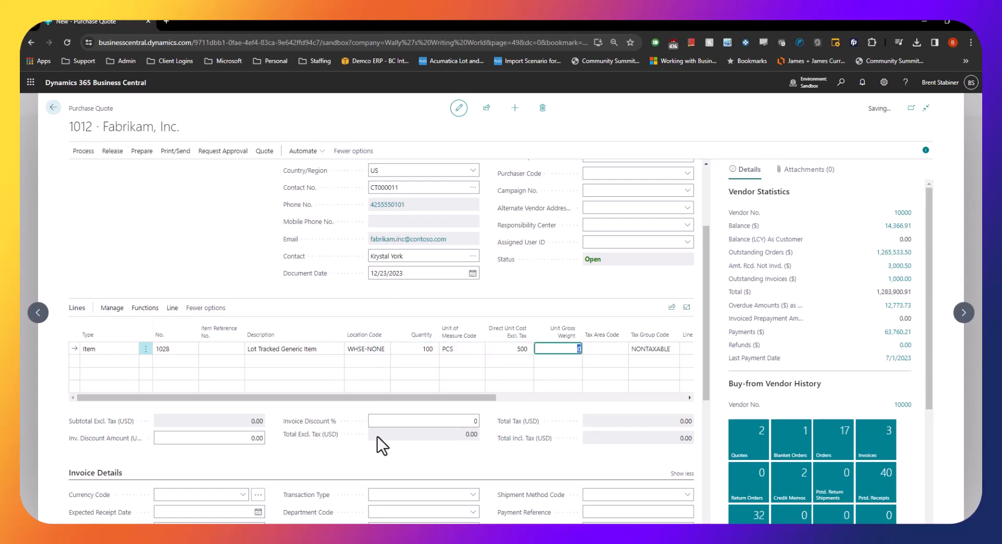
# Send an approval request for the Fabrikam, Inc. purchase quote
pyautogui.scroll(3, 258, 278)
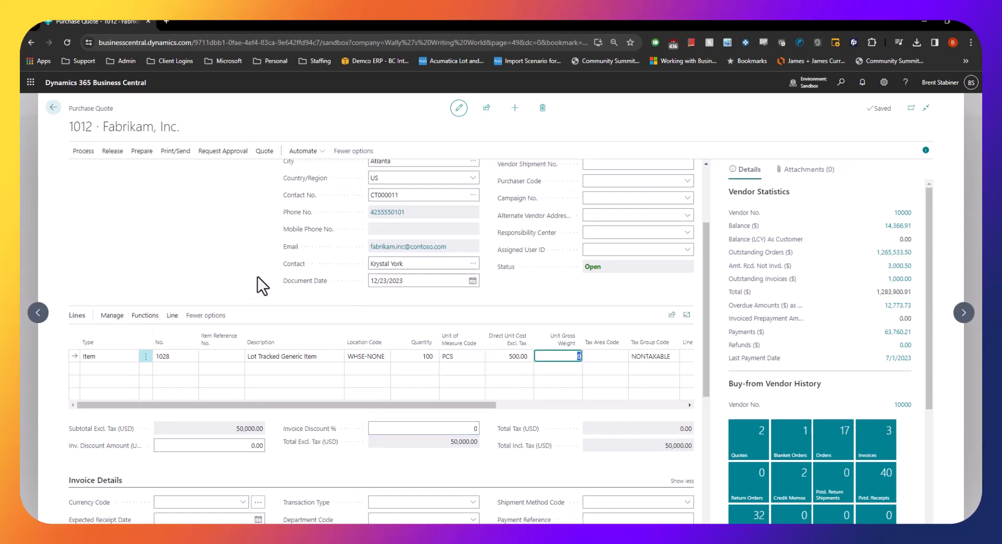
pyautogui.click(163, 151)
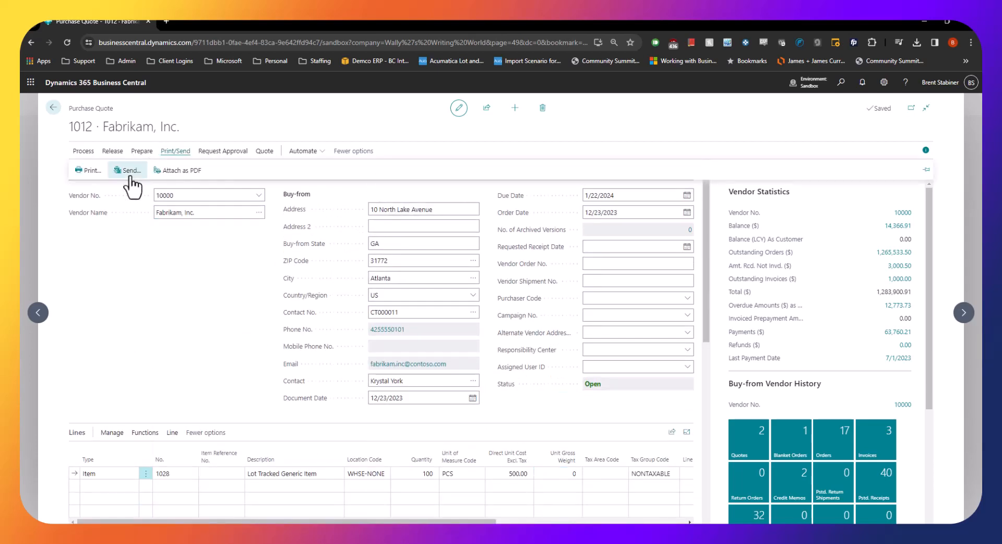
pyautogui.click(139, 265)
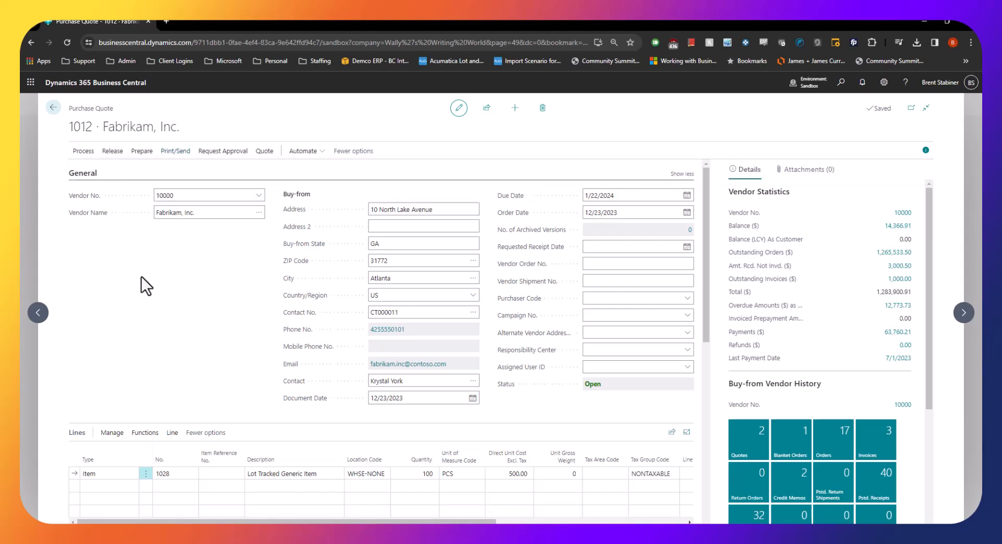
pyautogui.click(212, 152)
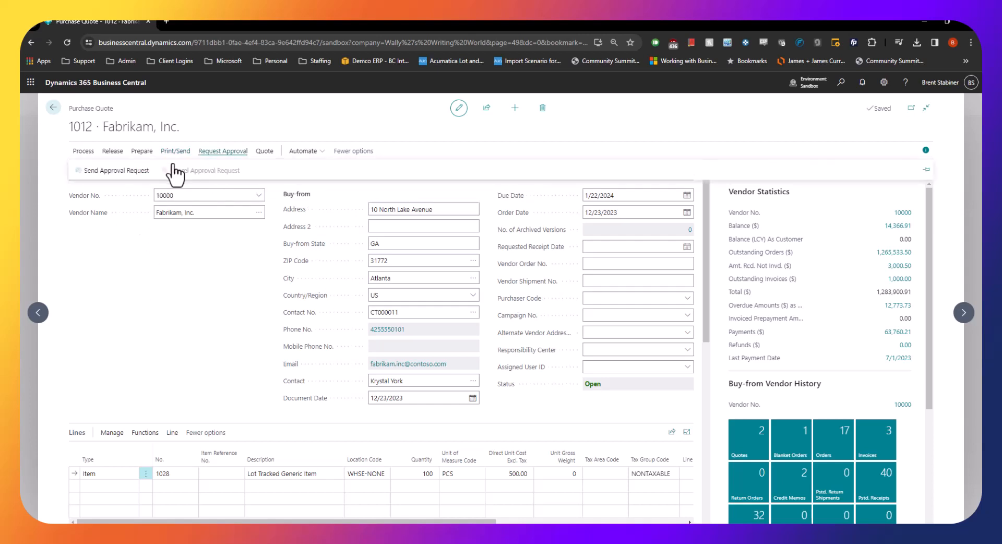
pyautogui.click(116, 174)
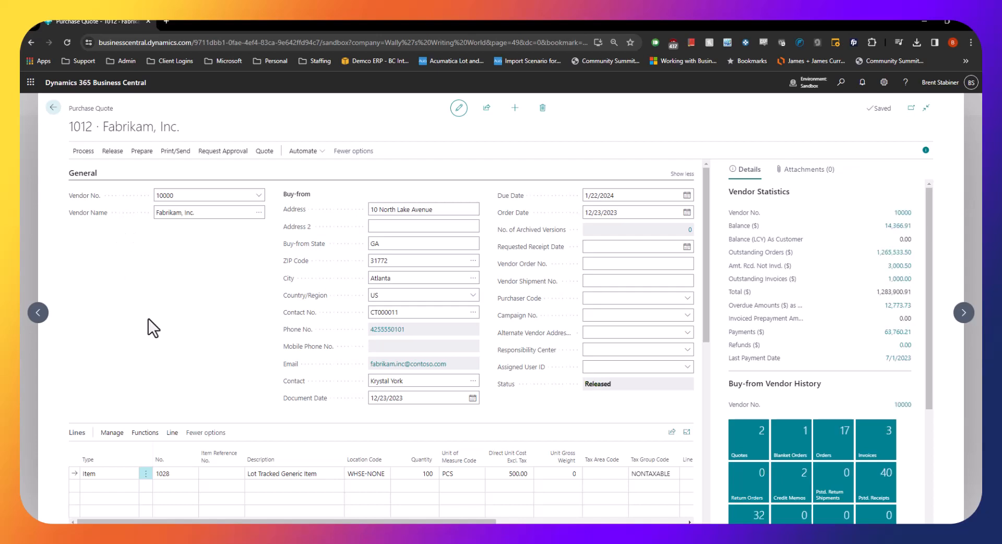
# Convert the purchase quote to a purchase order and open the new order
pyautogui.click(82, 152)
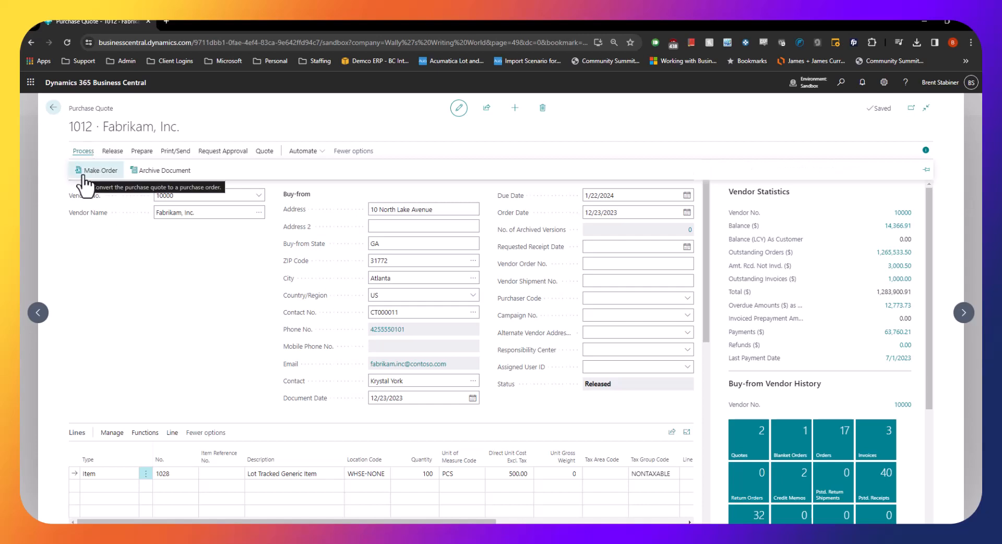
pyautogui.click(85, 176)
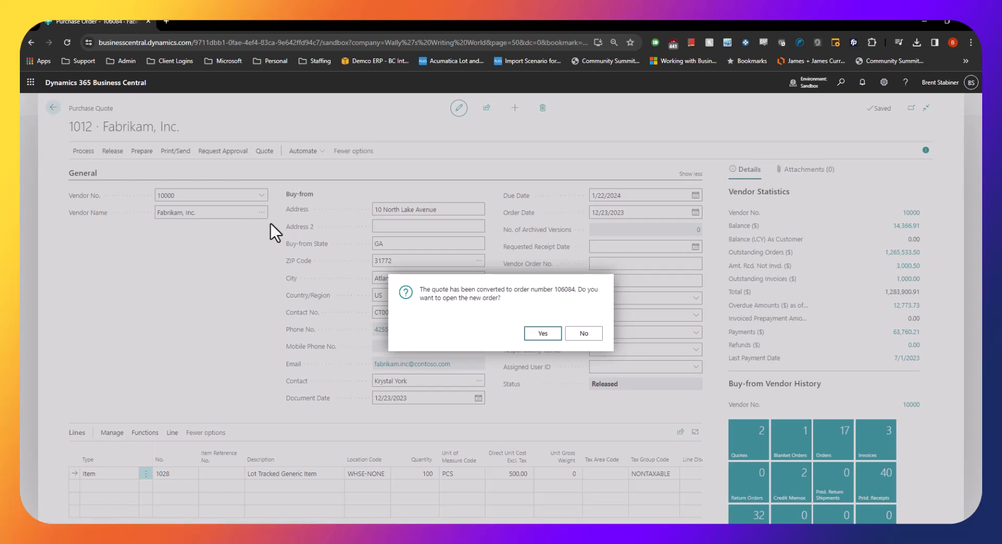
pyautogui.press('Return')
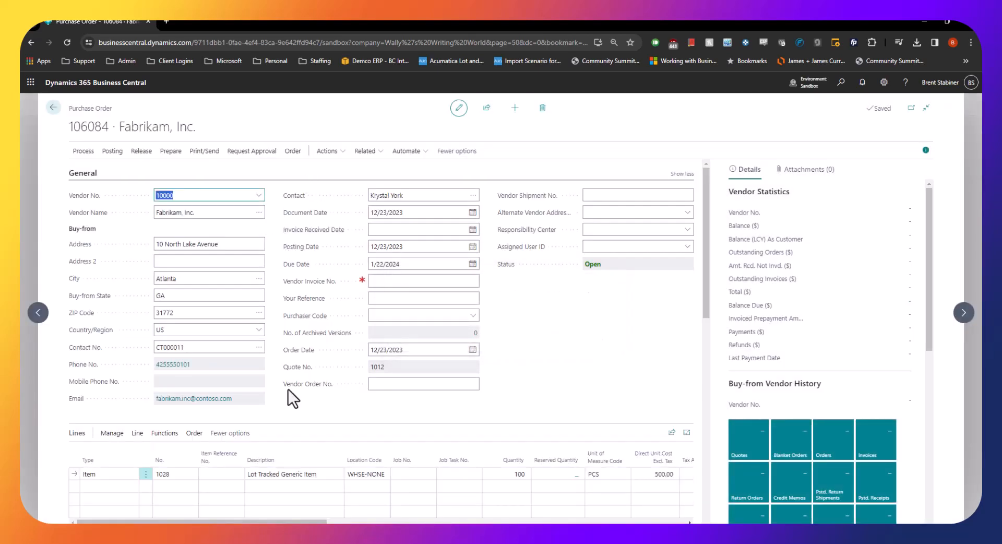
# Examine the order's source quote number, the posting actions, and the item line's location code and quantity to receive
pyautogui.click(387, 368)
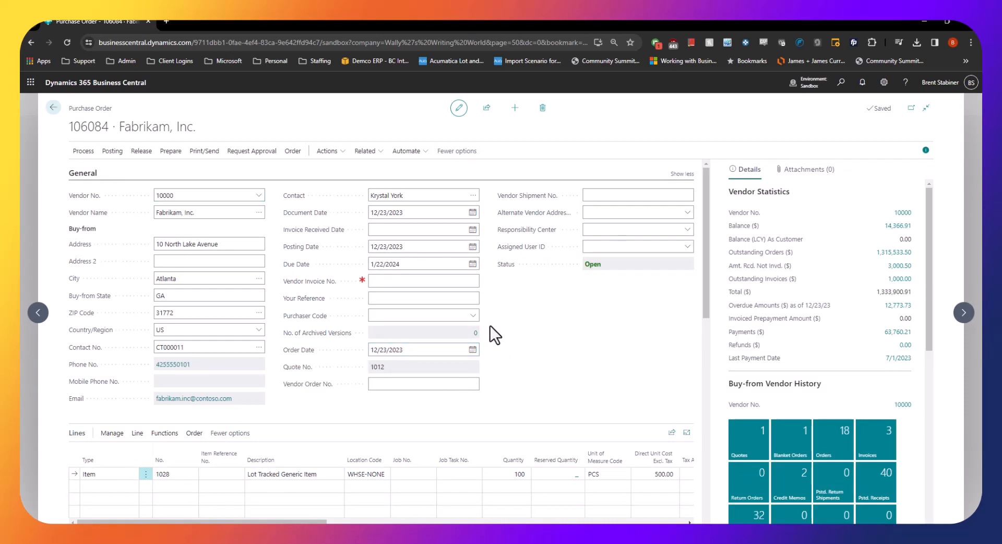
pyautogui.scroll(-2, 492, 321)
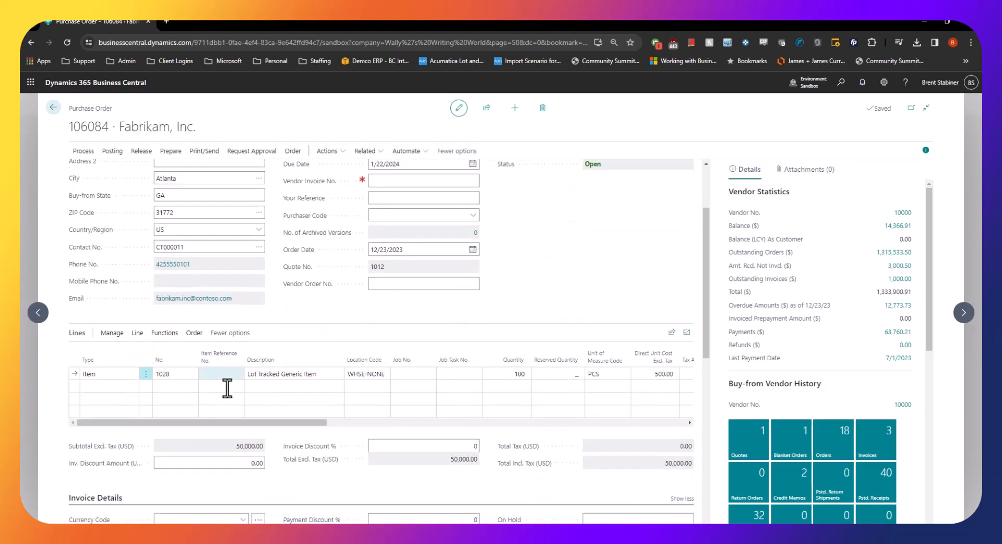
pyautogui.click(362, 374)
pyautogui.click(113, 152)
pyautogui.click(584, 271)
pyautogui.moveTo(277, 421); pyautogui.dragTo(418, 424)
pyautogui.click(569, 373)
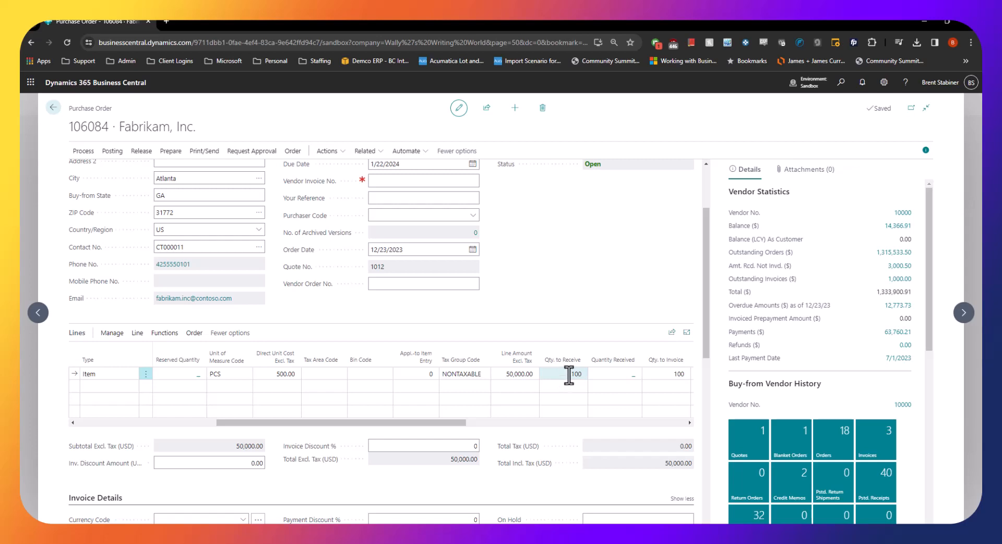
pyautogui.click(567, 375)
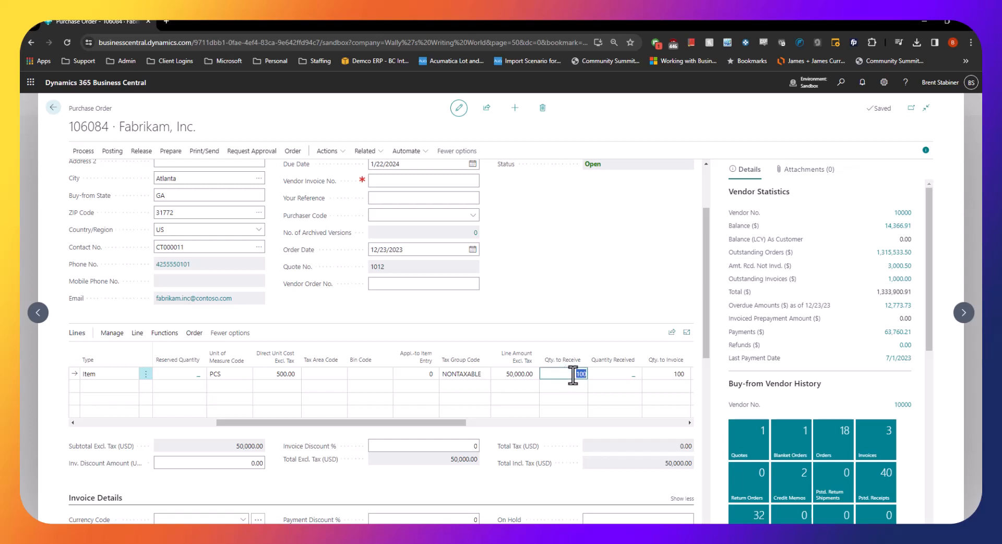
pyautogui.click(112, 152)
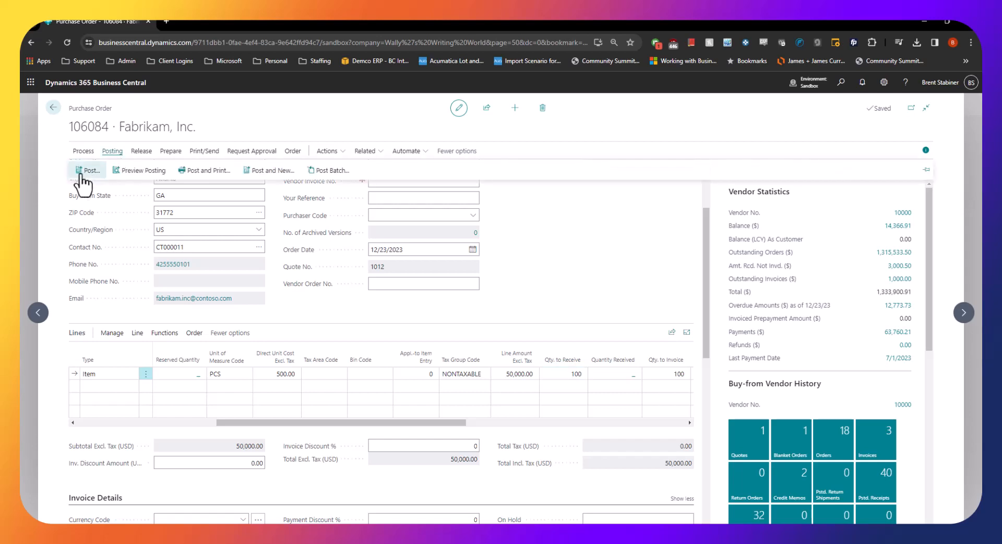
pyautogui.click(76, 171)
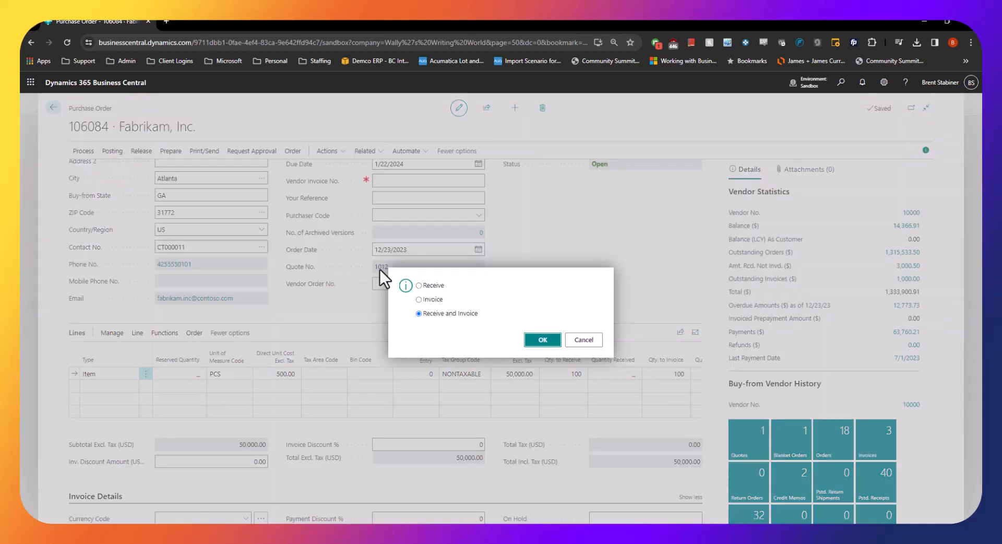
pyautogui.click(419, 285)
pyautogui.click(579, 346)
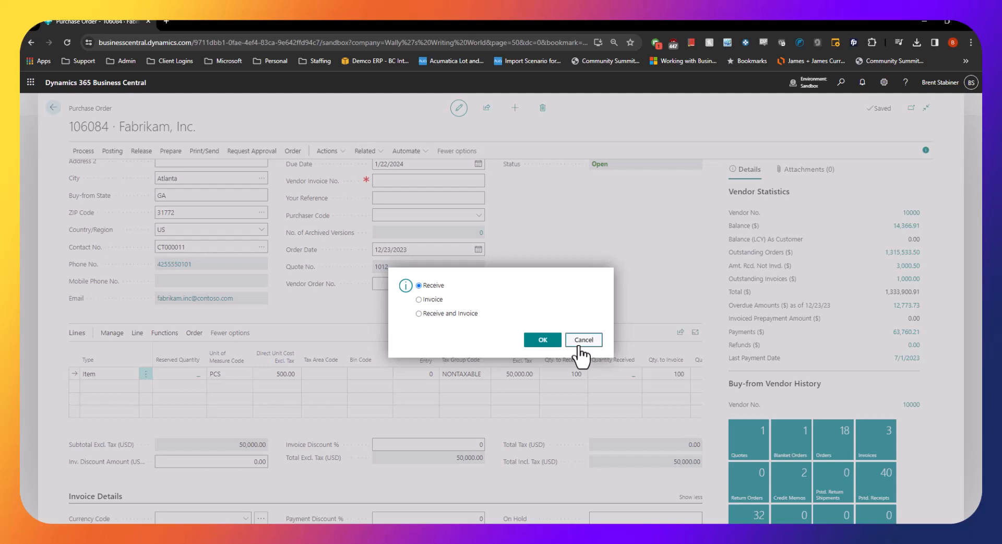
# Change the location code of the Lot Tracked Generic Item order line to WHSE-BASIC
pyautogui.moveTo(382, 425); pyautogui.dragTo(218, 413)
pyautogui.click(382, 375)
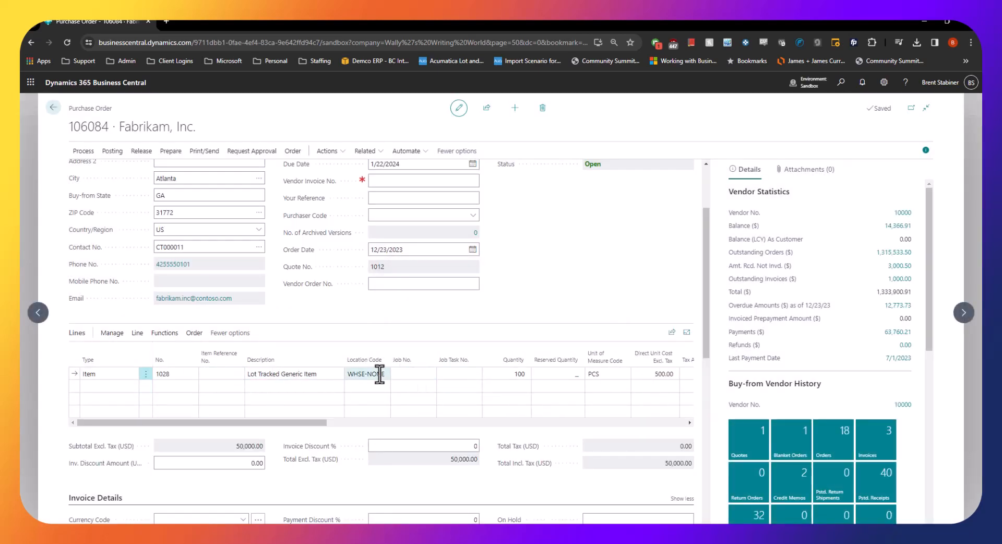
pyautogui.click(384, 374)
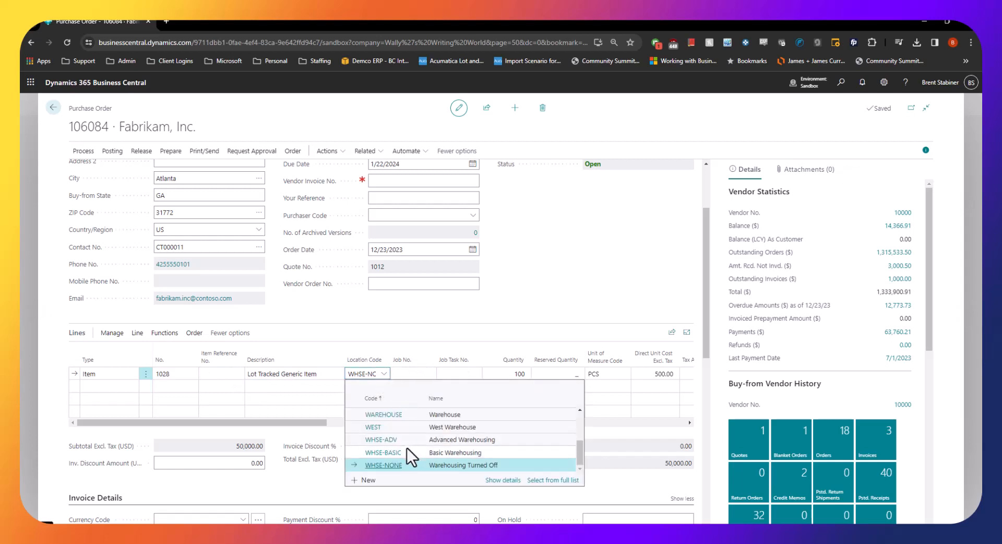
pyautogui.click(407, 451)
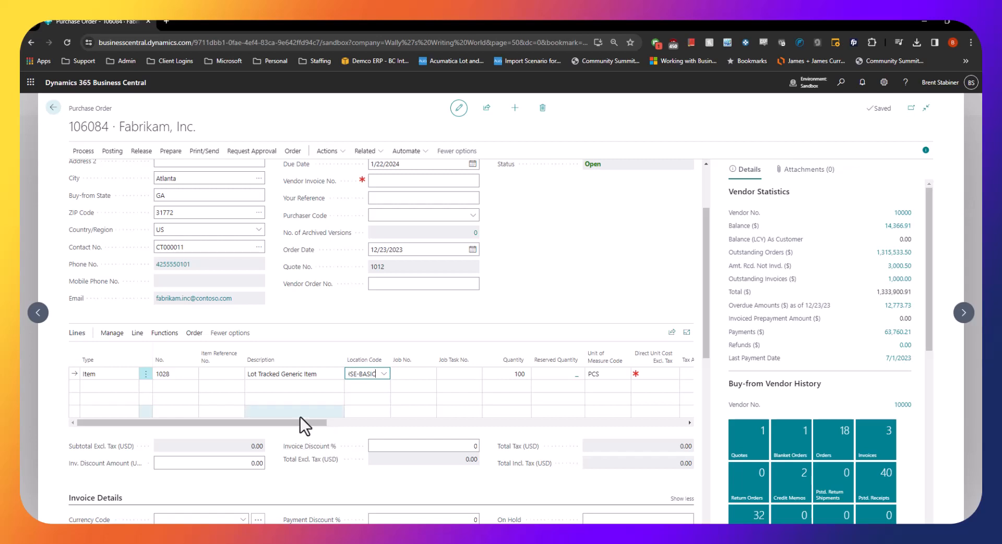
# Create an inventory put-away from the Fabrikam, Inc. purchase order with the Print Document option enabled
pyautogui.moveTo(285, 424); pyautogui.dragTo(236, 420)
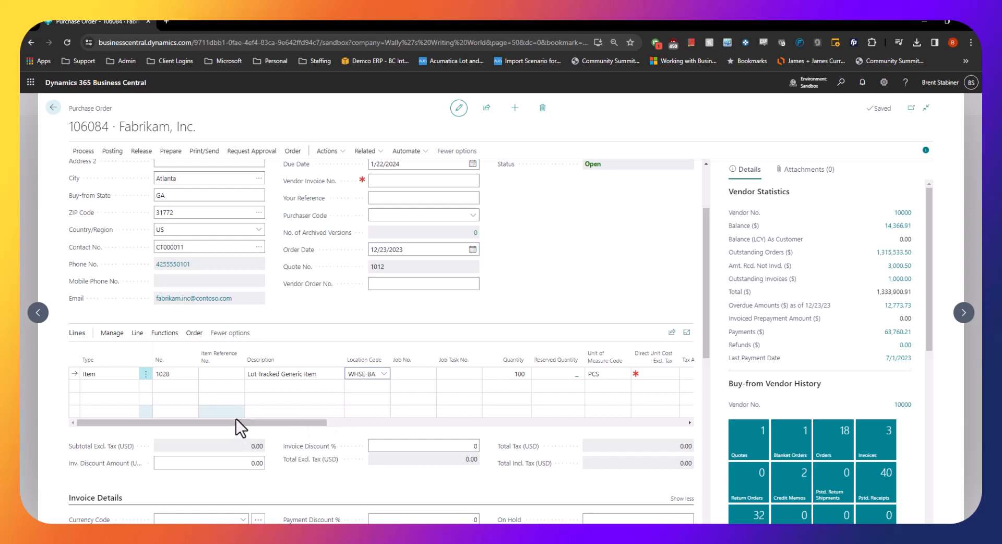
pyautogui.click(83, 151)
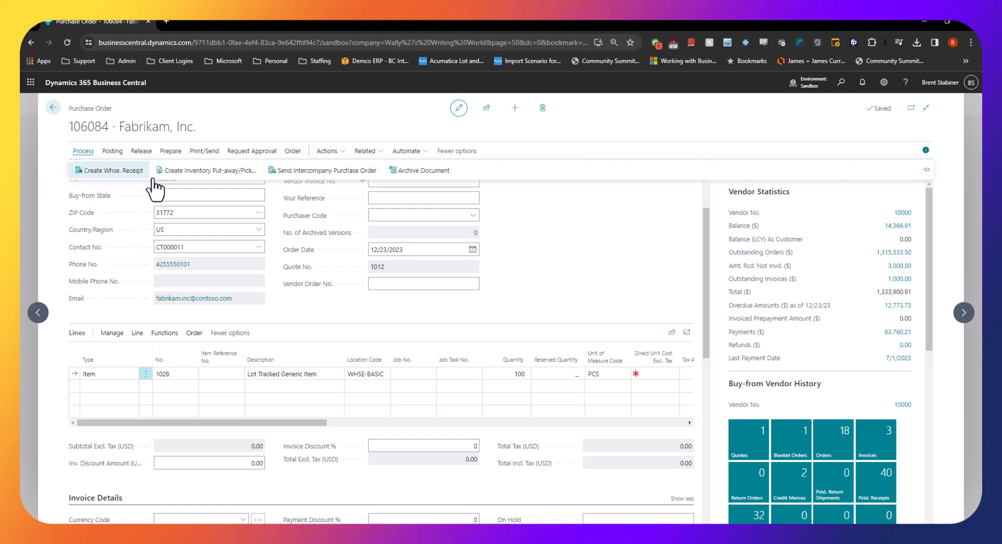
pyautogui.click(226, 173)
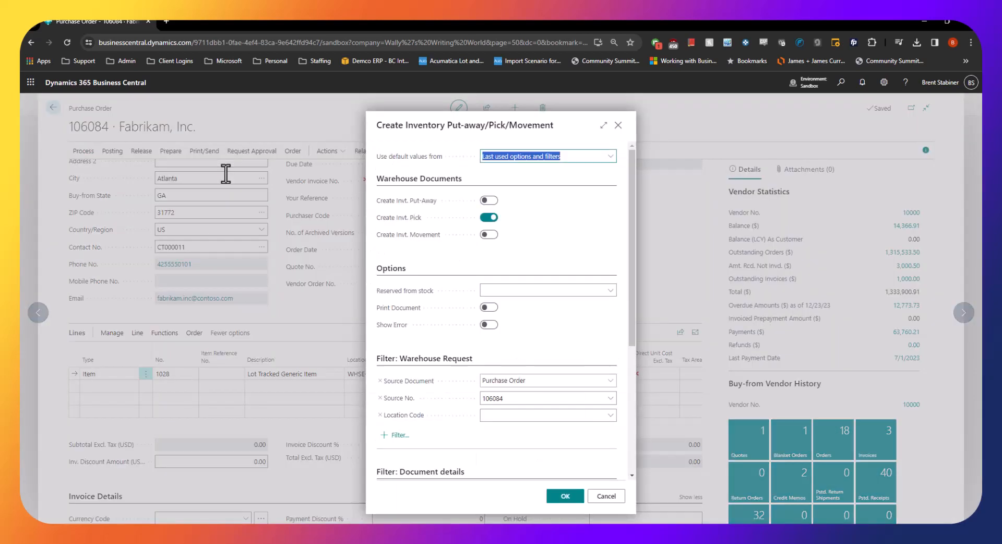
pyautogui.click(488, 218)
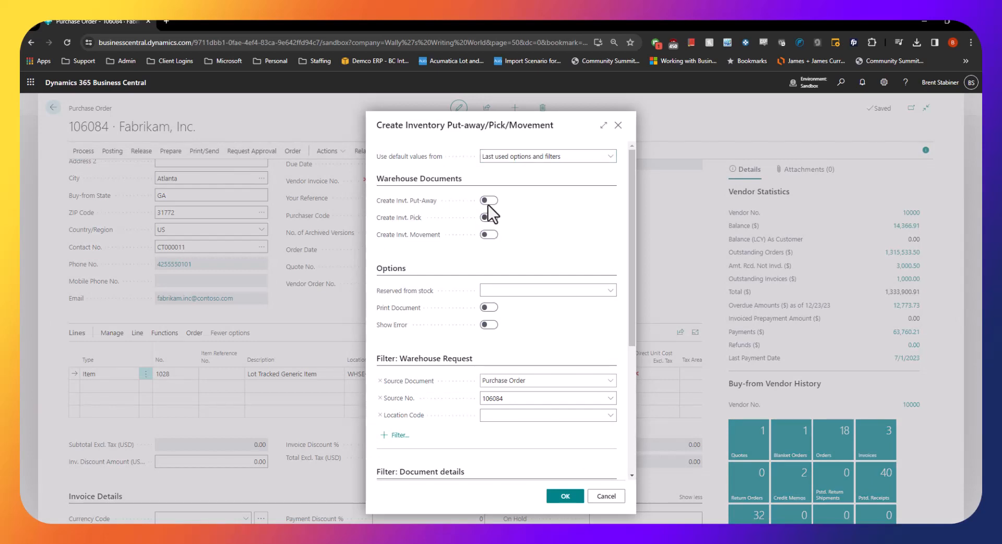
pyautogui.click(486, 201)
pyautogui.click(485, 309)
pyautogui.scroll(-2, 507, 387)
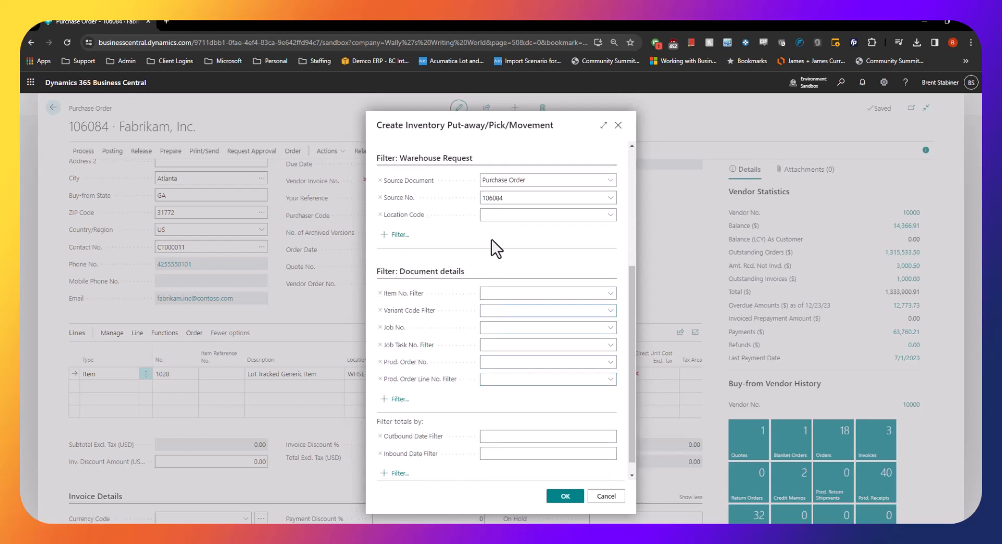
pyautogui.scroll(1, 509, 260)
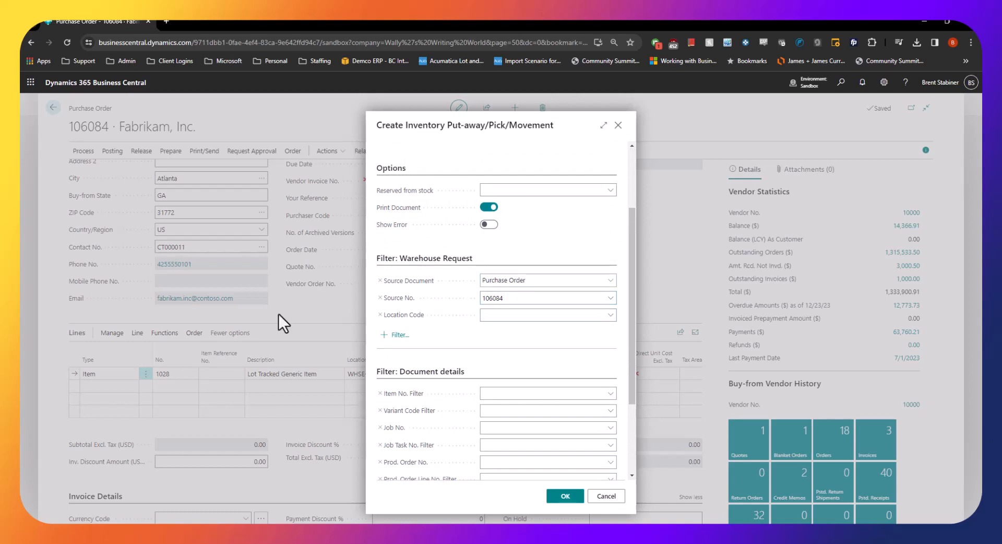
pyautogui.scroll(2, 537, 288)
pyautogui.click(567, 497)
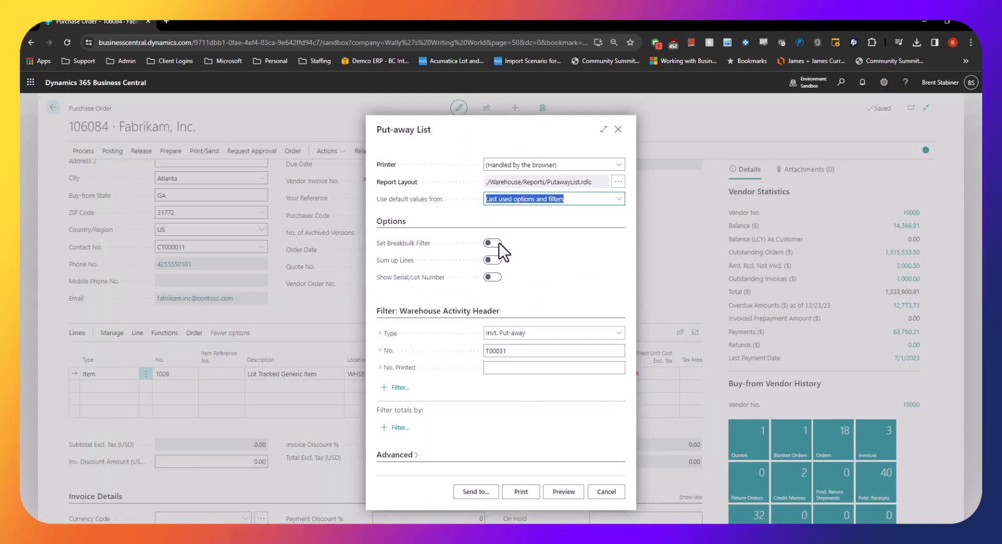
# Export the Put-away List report as a PDF, review the downloaded file, and return to the purchase order
pyautogui.click(475, 491)
pyautogui.click(535, 372)
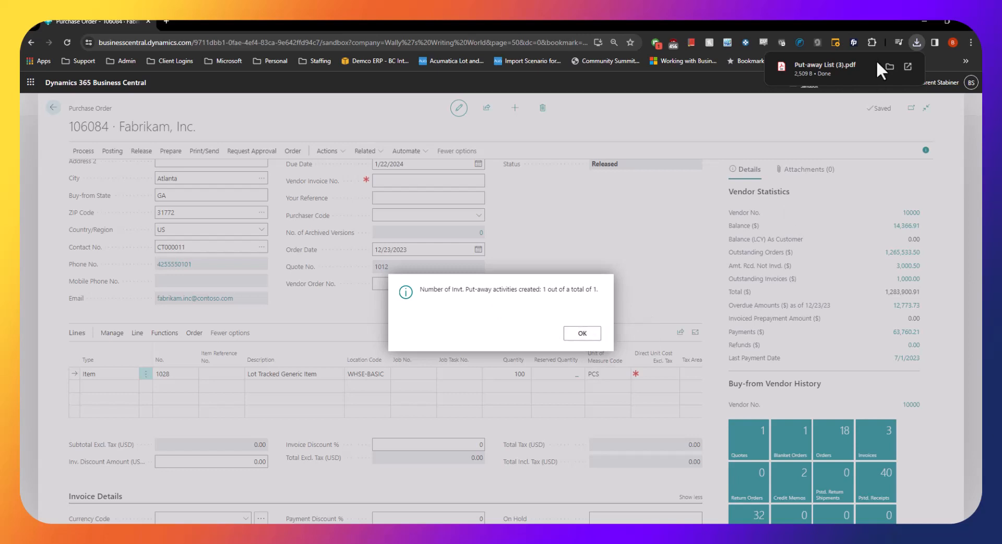
pyautogui.click(820, 63)
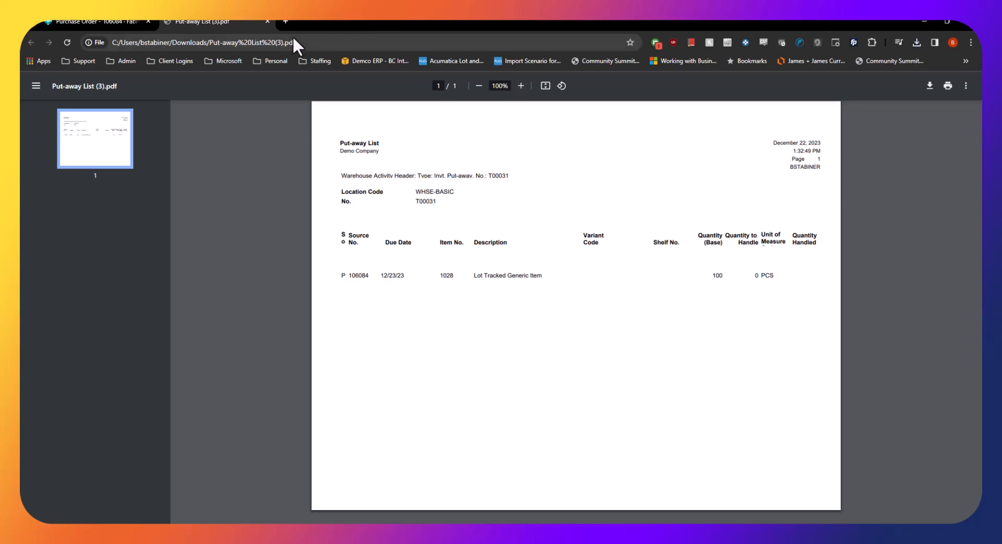
pyautogui.click(270, 22)
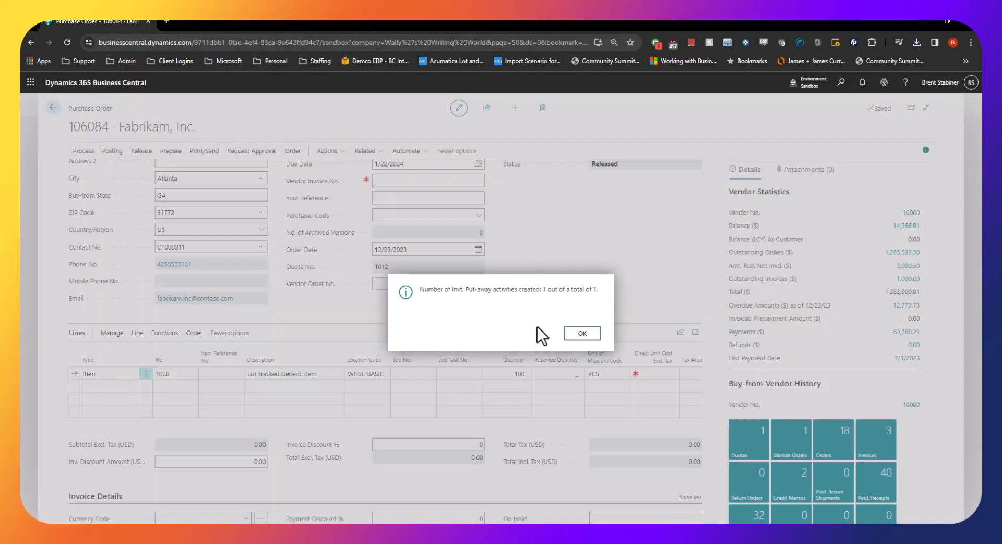
pyautogui.click(583, 334)
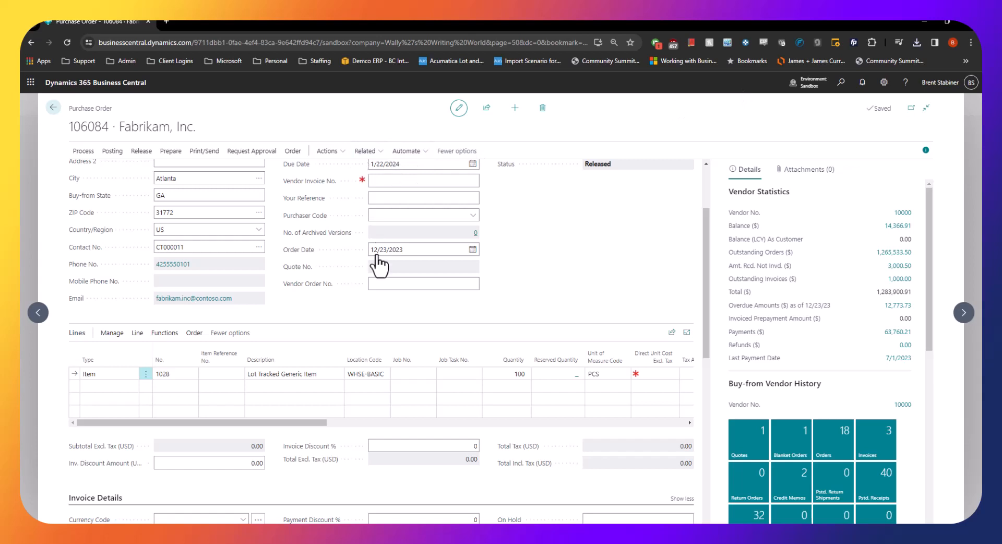
# View the inventory put-away lines related to the purchase order and close the list
pyautogui.click(355, 154)
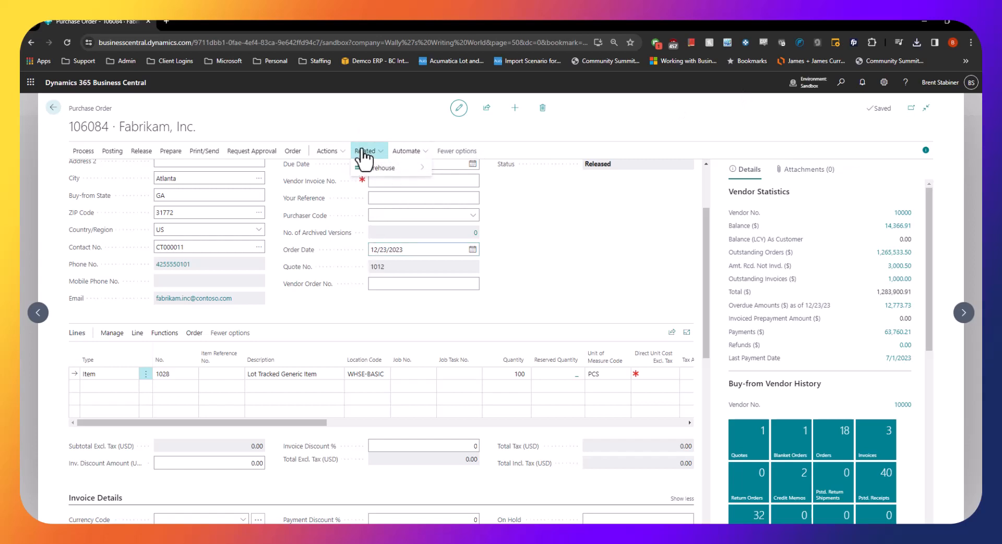
pyautogui.moveTo(384, 176)
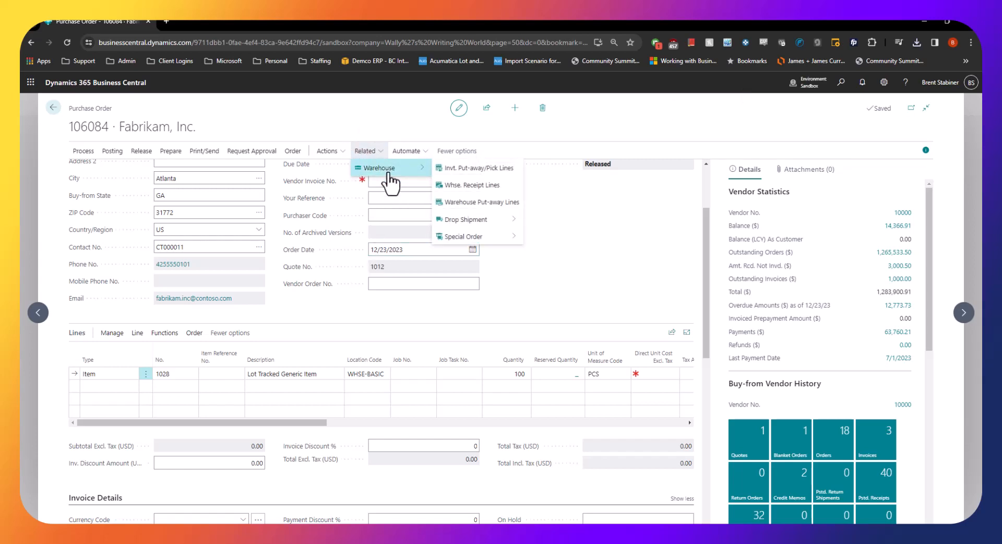
pyautogui.click(470, 169)
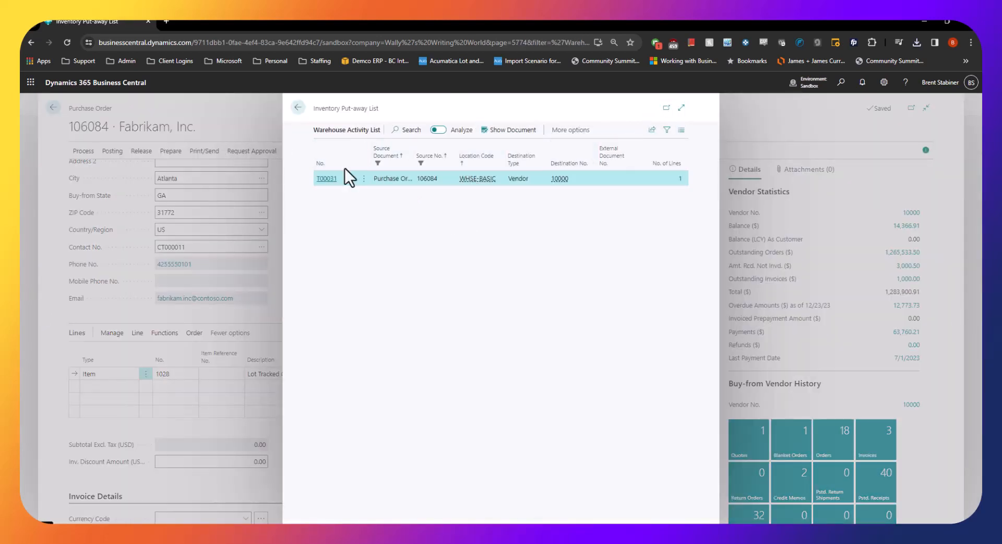
pyautogui.press('Escape')
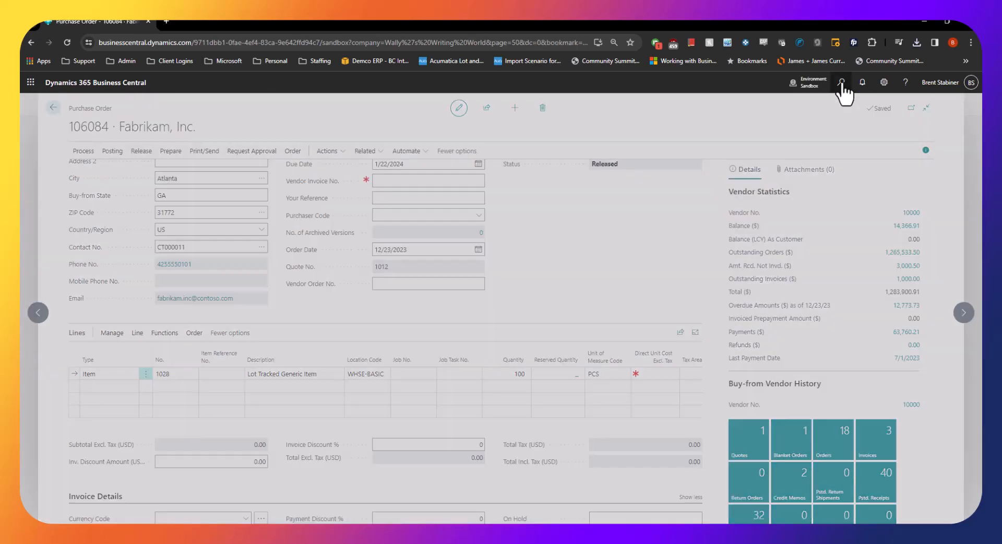
# Find the Inventory Put-aways page and open the put-away for the WHSE-BASIC location
pyautogui.click(842, 84)
pyautogui.write('inven po')
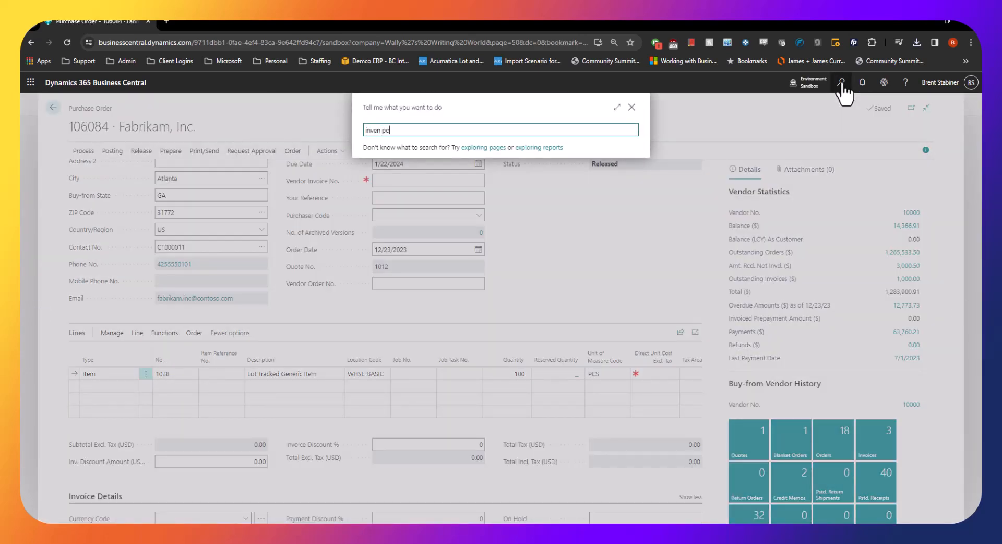
pyautogui.press('BackSpace')
pyautogui.write('ut')
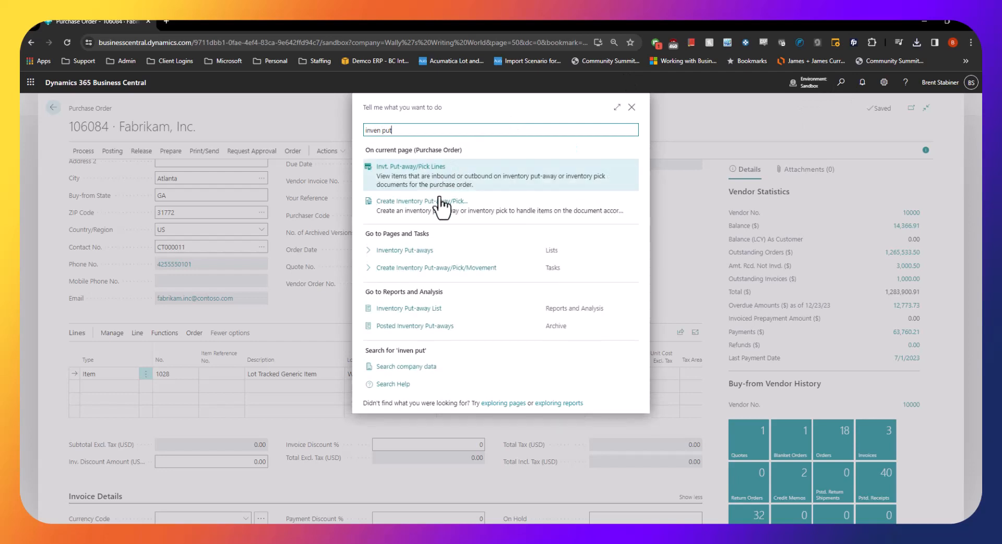
pyautogui.click(407, 251)
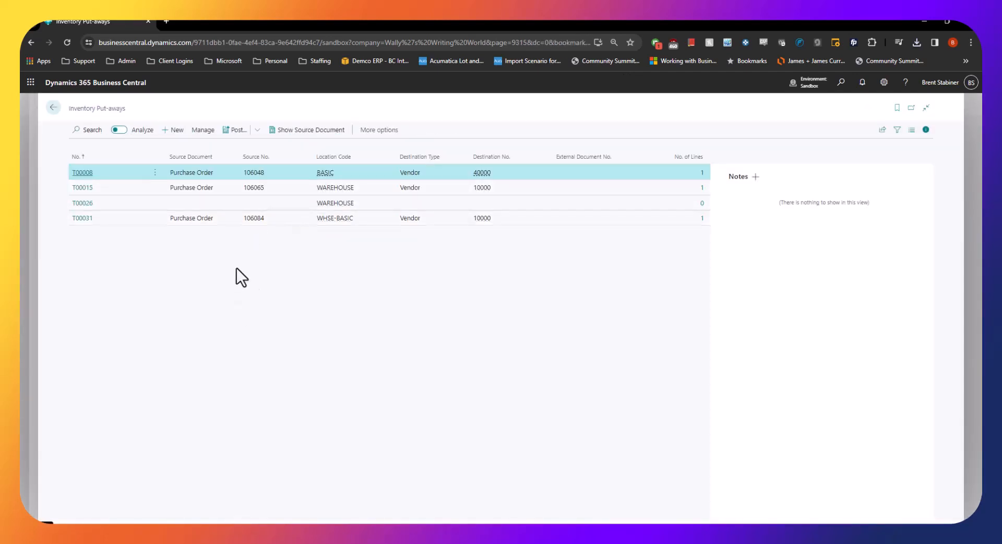
pyautogui.click(87, 219)
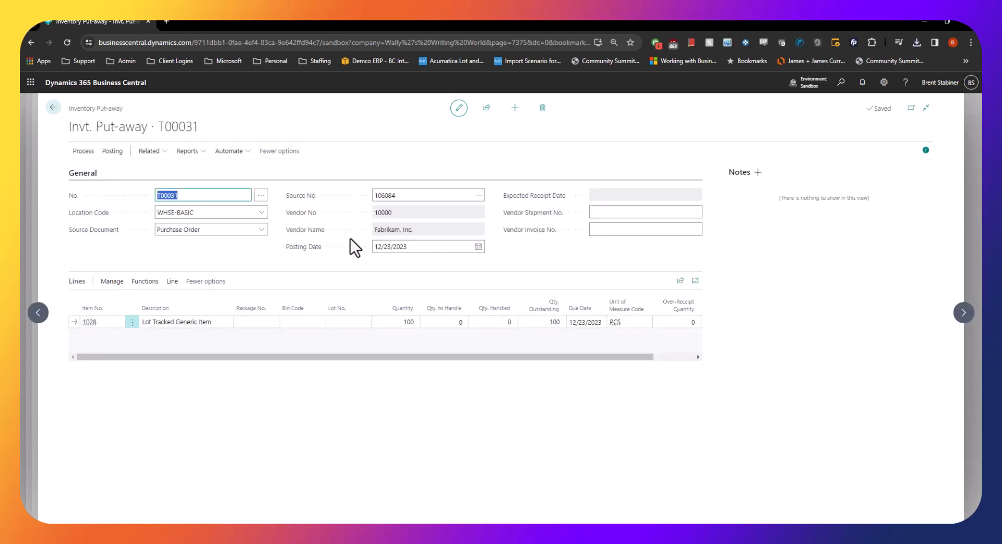
# Assign lot number 444444444 to the Lot Tracked Generic Item put-away line and autofill its quantity to handle
pyautogui.click(346, 322)
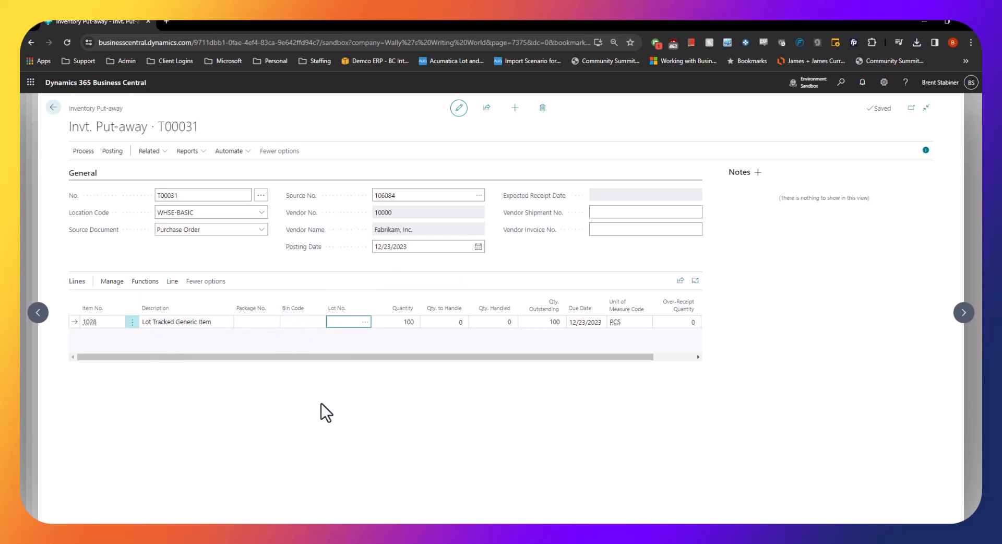
pyautogui.write('444444444')
pyautogui.press('Tab')
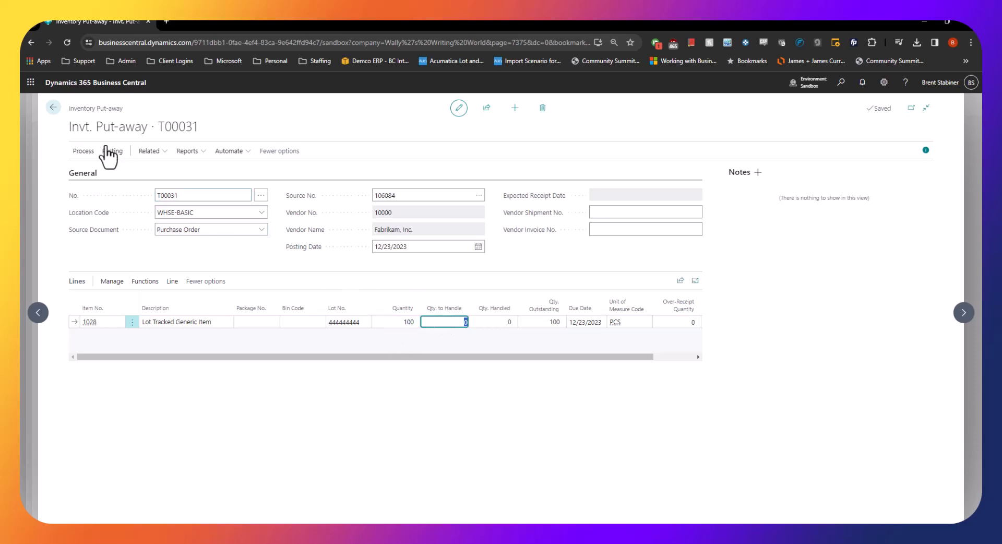
pyautogui.click(78, 151)
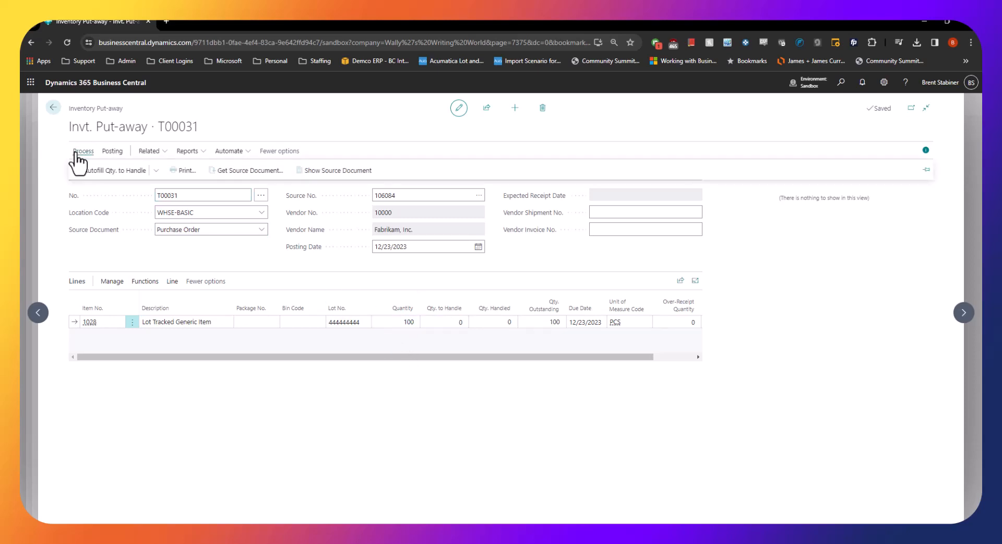
pyautogui.click(438, 322)
pyautogui.click(107, 172)
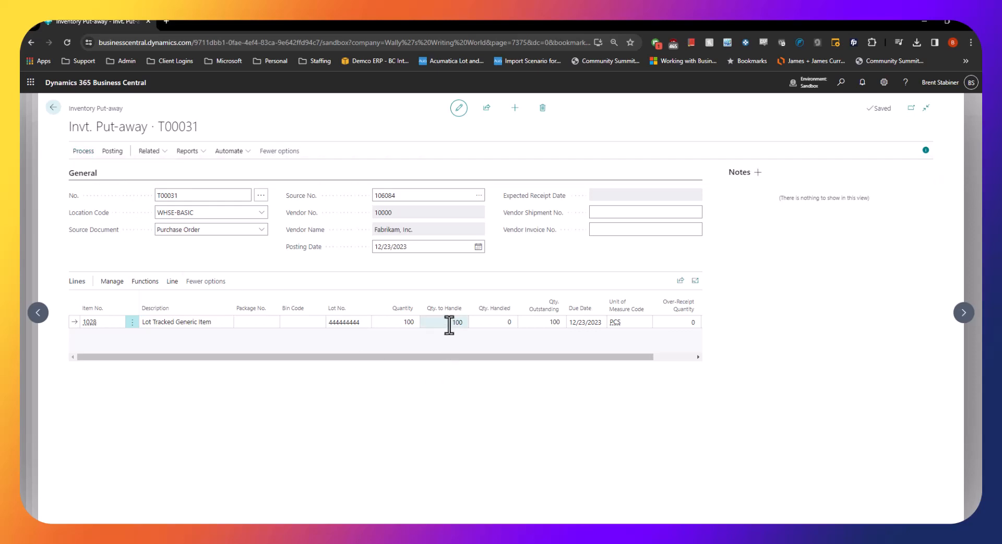
# Post the inventory put-away with the Receive option
pyautogui.click(112, 152)
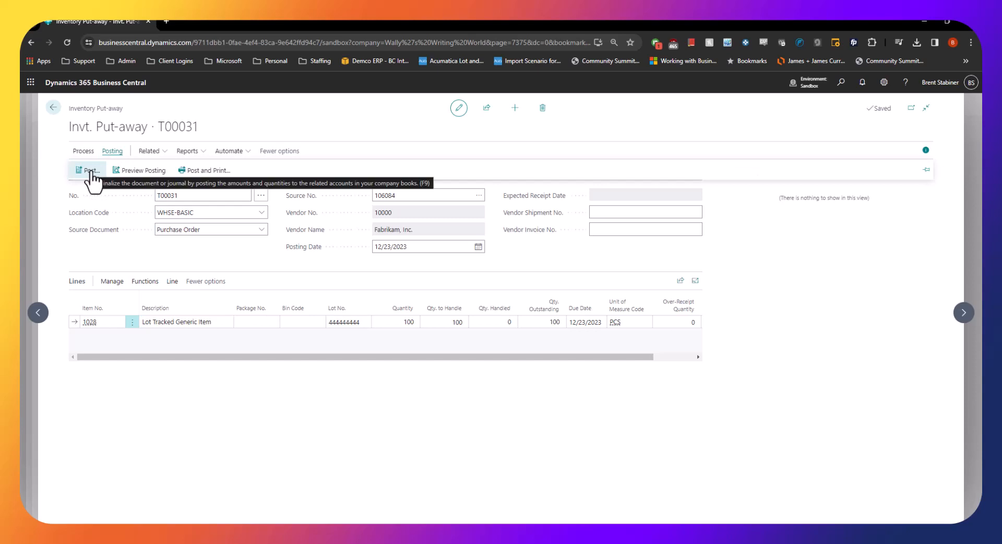
pyautogui.click(92, 172)
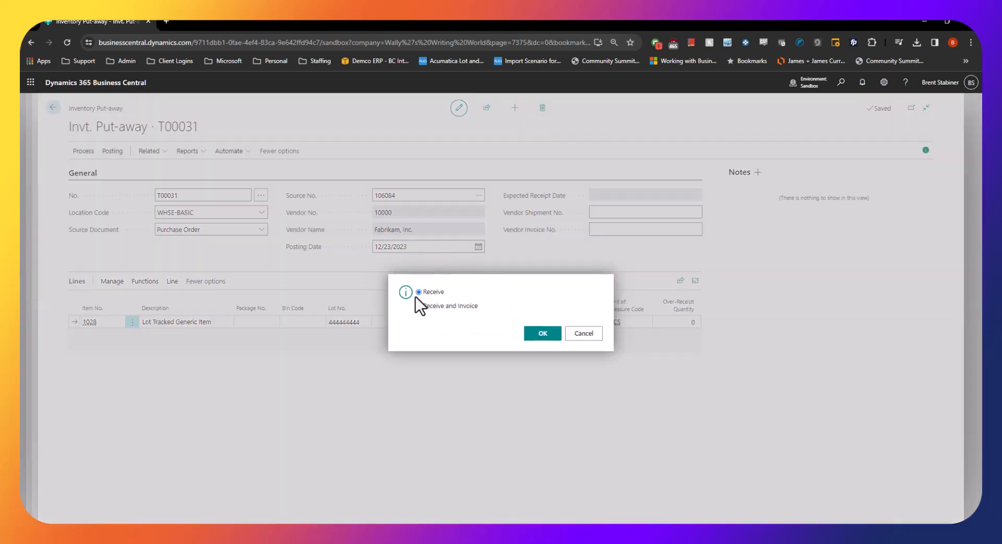
pyautogui.click(549, 339)
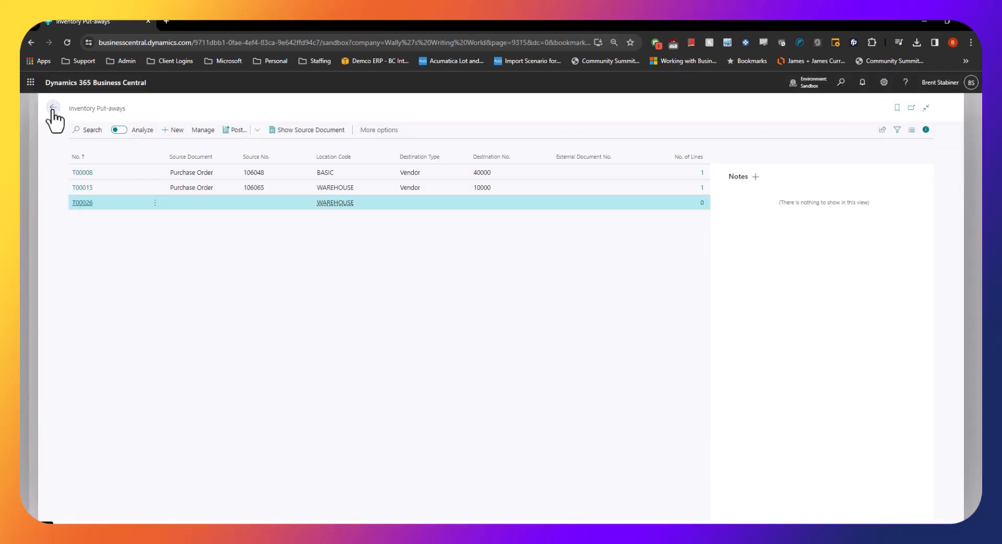
# Return to the purchase order and examine the item line's quantity received and the related posted purchase receipt
pyautogui.click(53, 108)
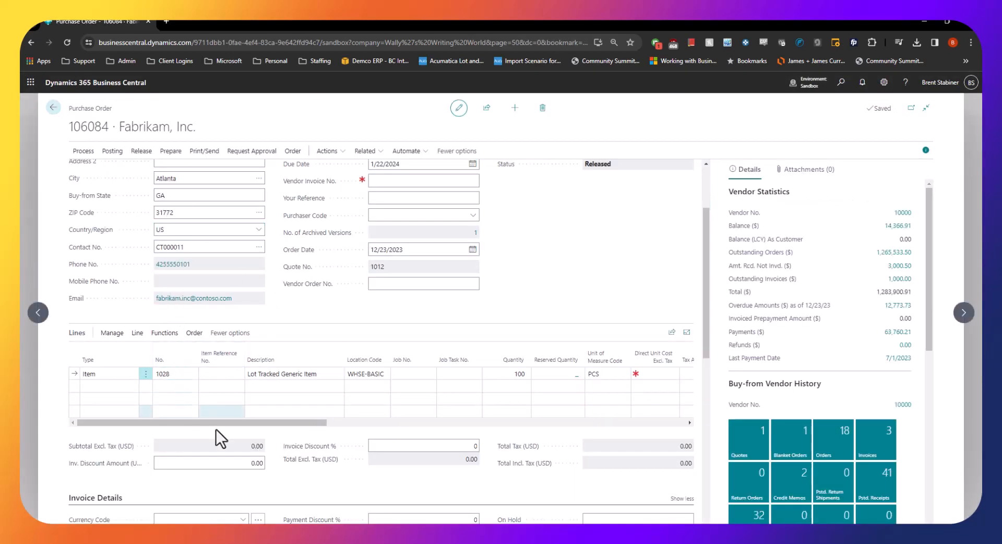
pyautogui.moveTo(217, 425); pyautogui.dragTo(376, 427)
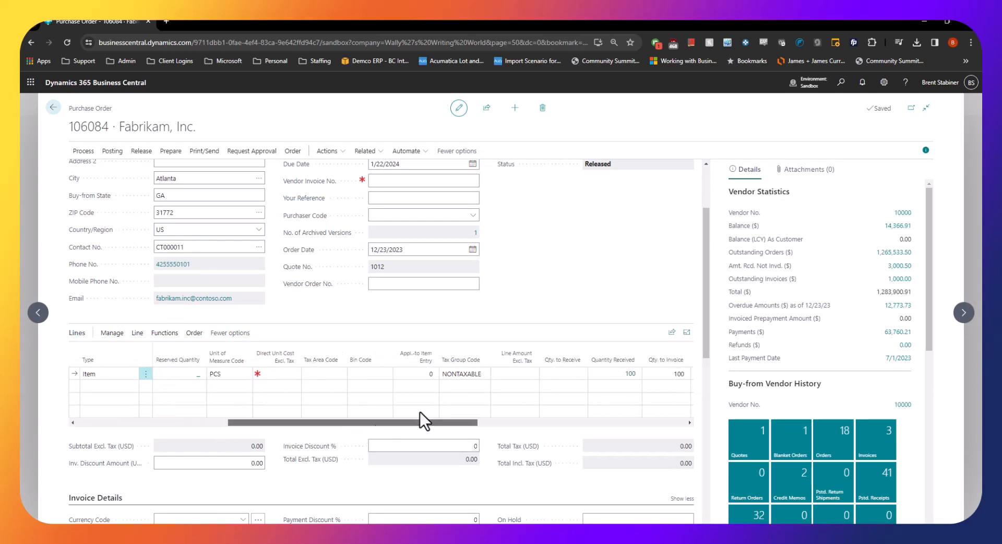
pyautogui.click(631, 375)
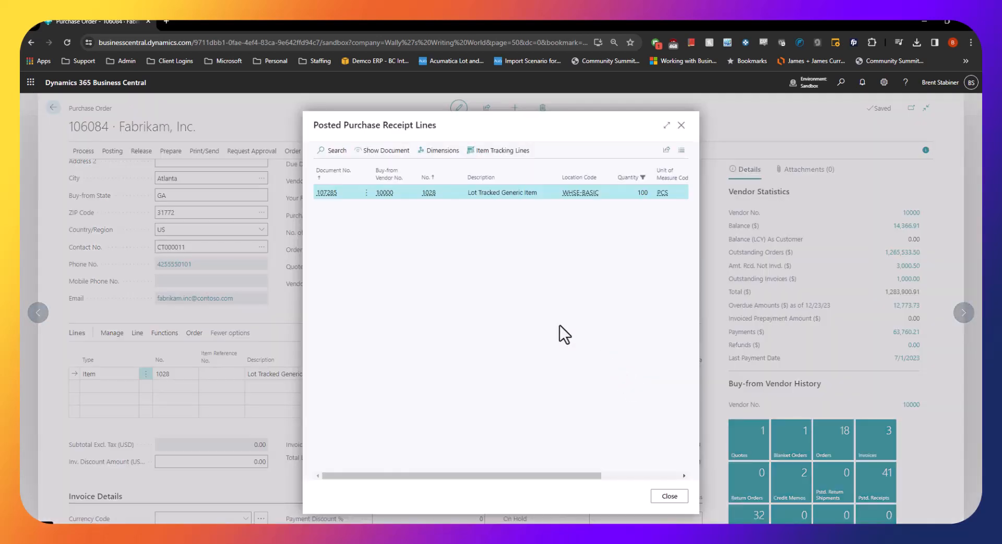
pyautogui.click(667, 125)
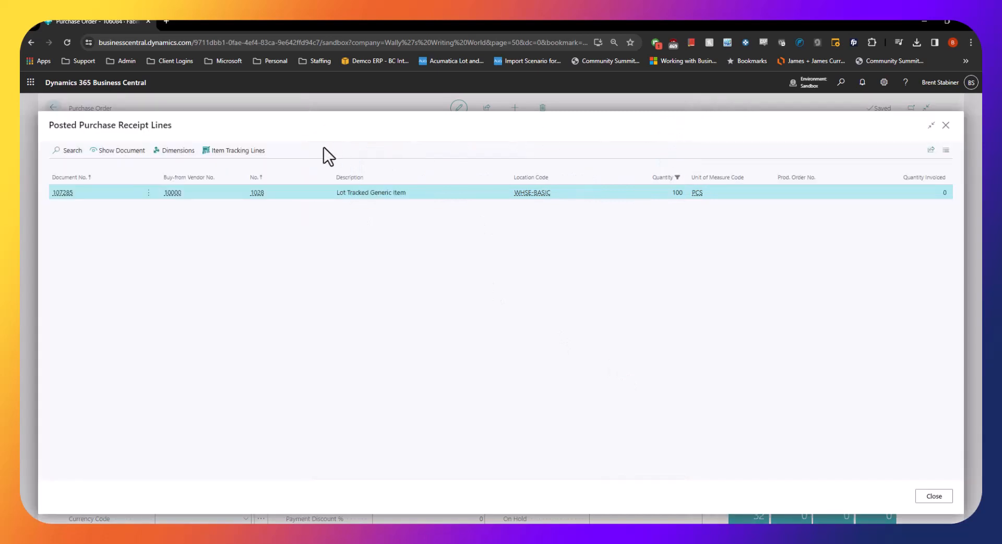
pyautogui.click(137, 157)
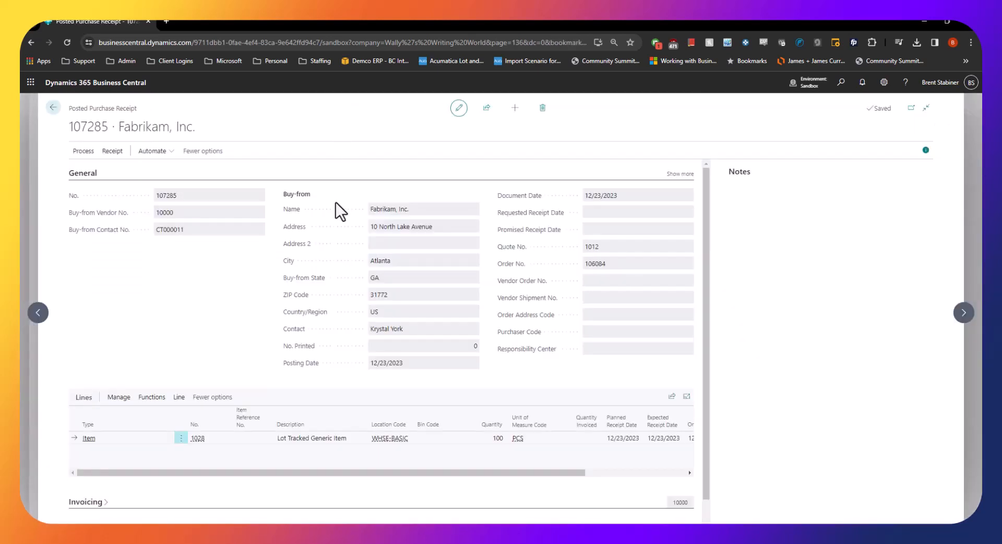
pyautogui.click(54, 108)
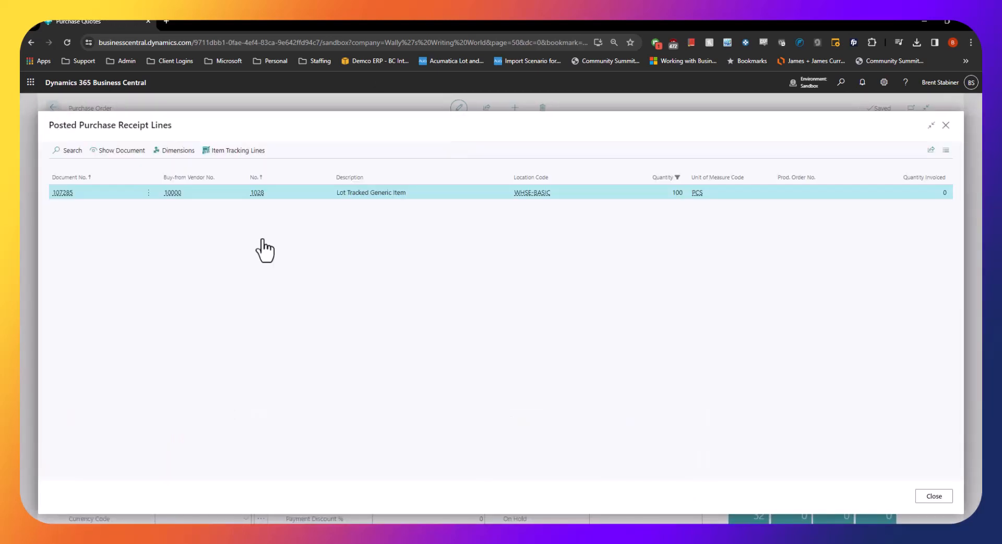
pyautogui.click(934, 496)
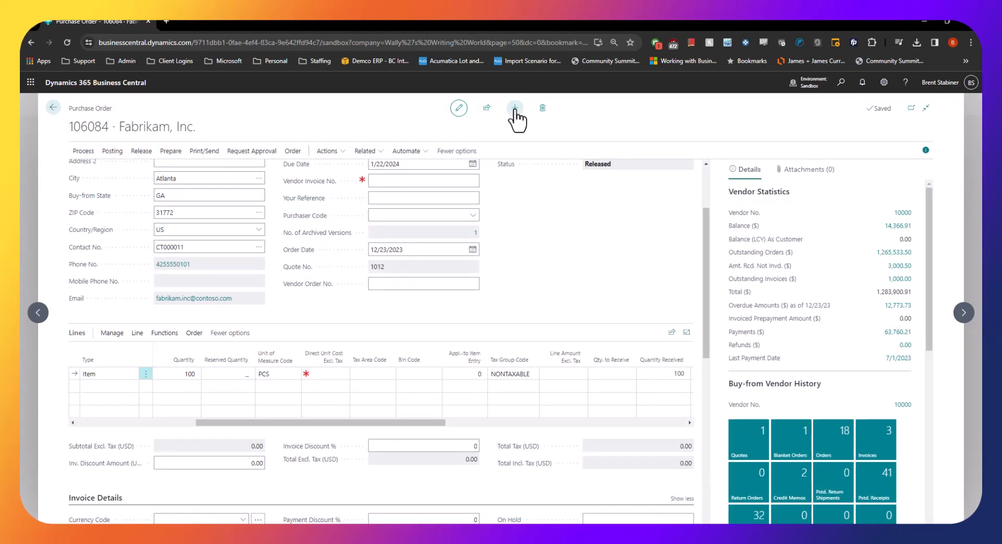
# Create a new purchase order and copy the previous Fabrikam, Inc. order into it, including its header
pyautogui.click(515, 110)
pyautogui.click(82, 150)
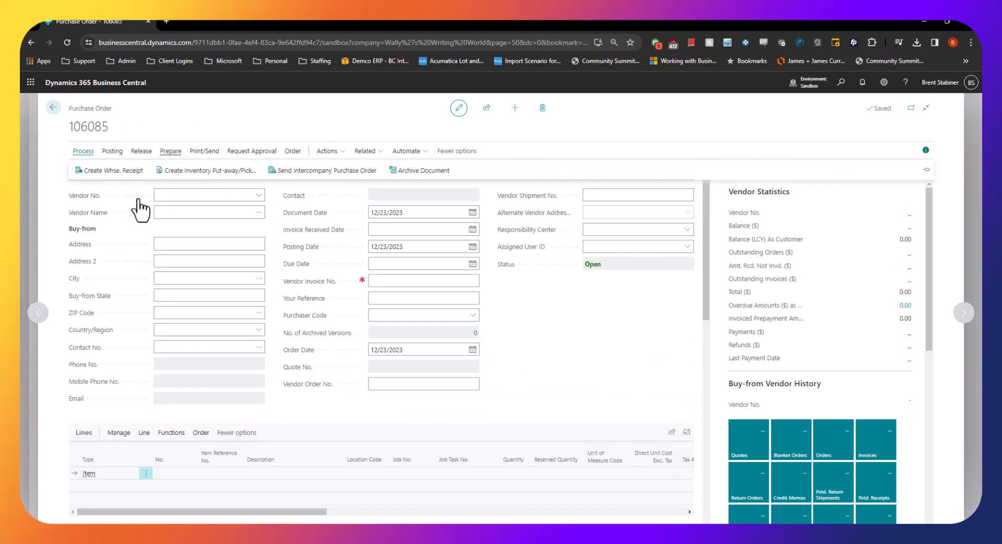
pyautogui.click(119, 171)
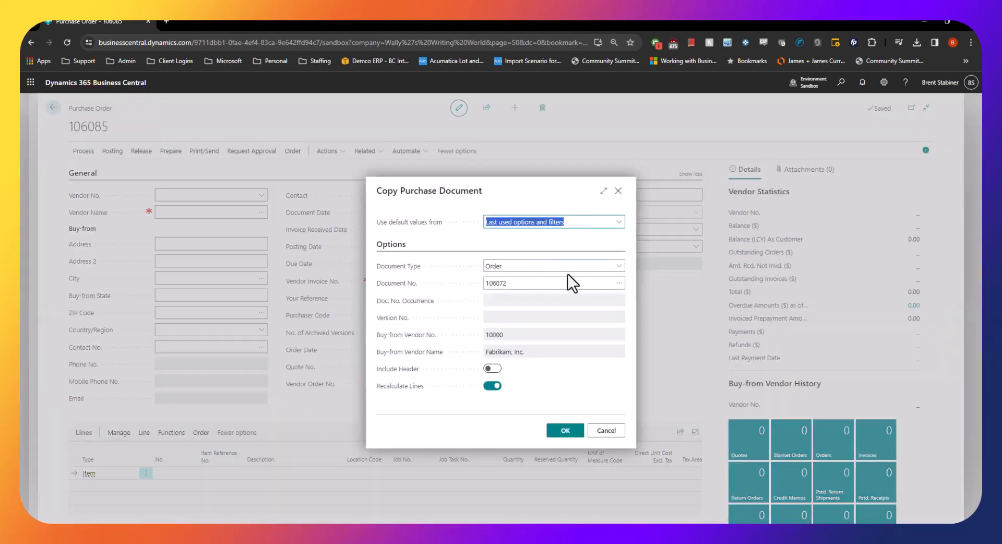
pyautogui.click(608, 282)
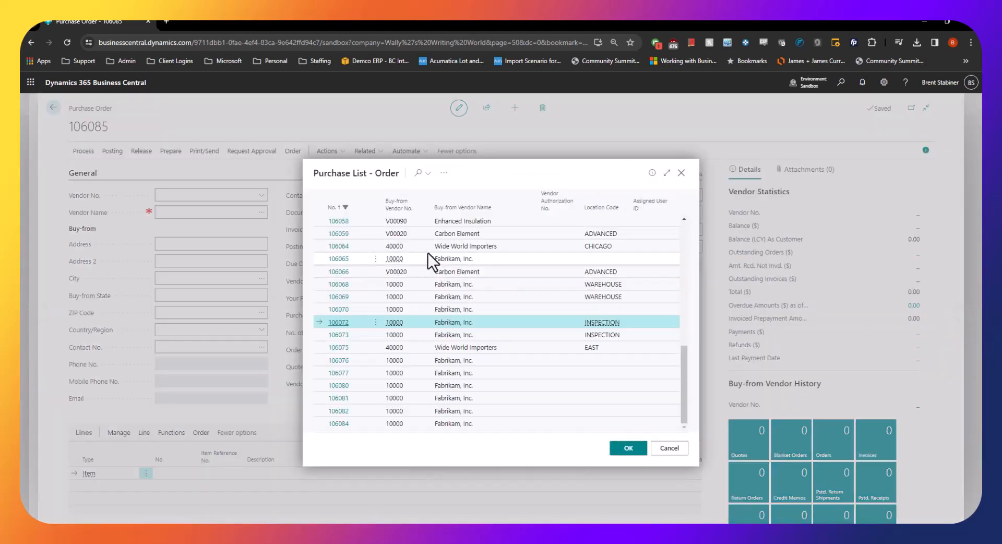
pyautogui.click(340, 423)
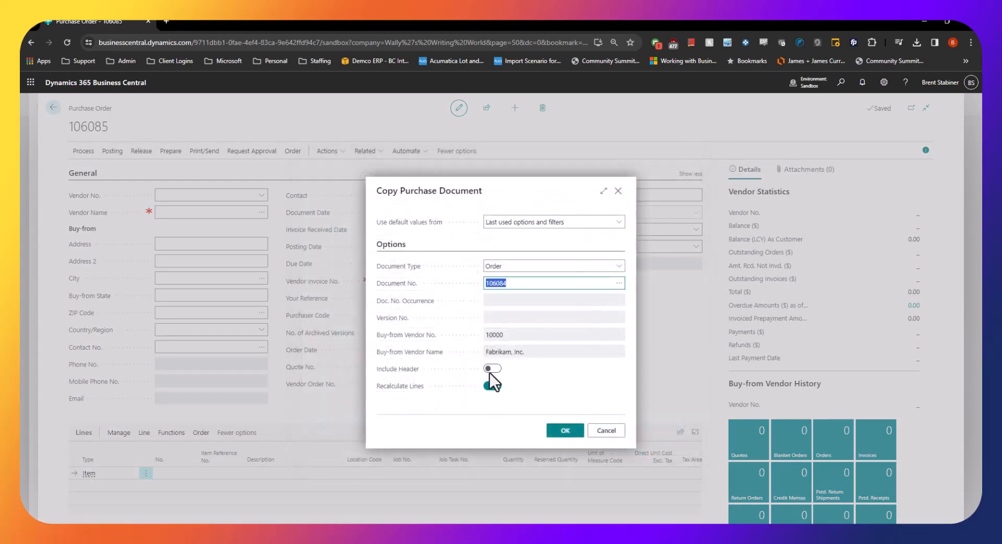
pyautogui.click(492, 369)
pyautogui.click(563, 431)
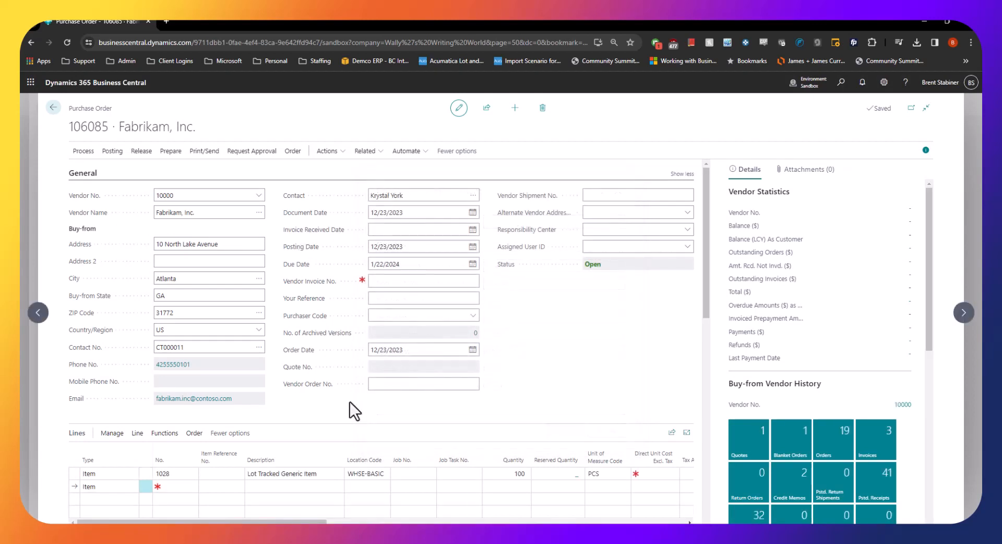
# Set the location code of the Lot Tracked Generic Item line to WHSE-ADV
pyautogui.click(371, 472)
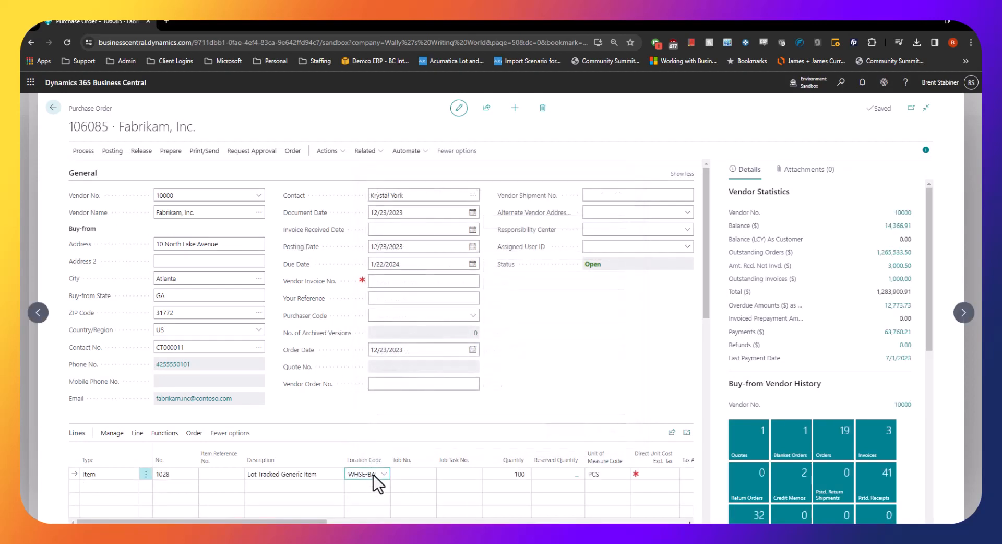
pyautogui.click(384, 474)
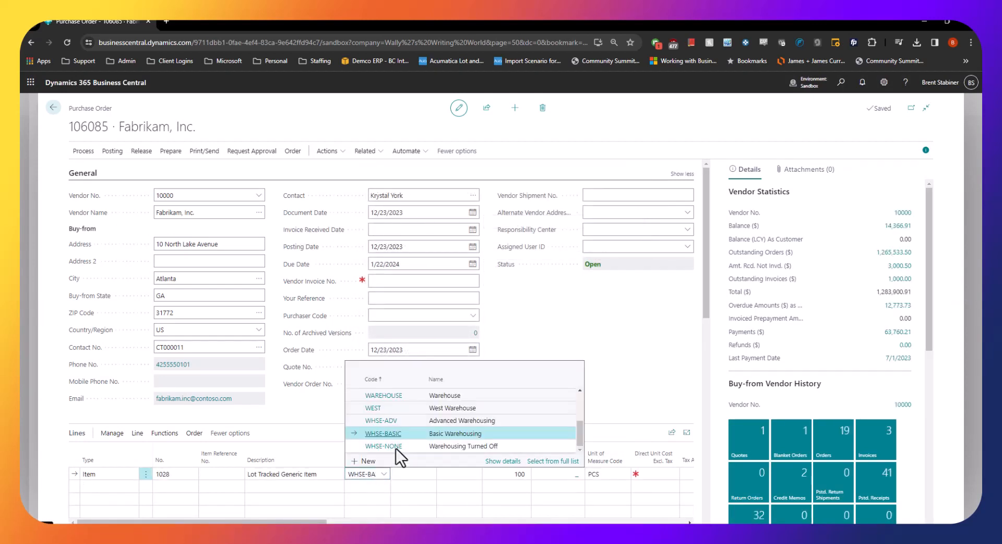
pyautogui.click(397, 422)
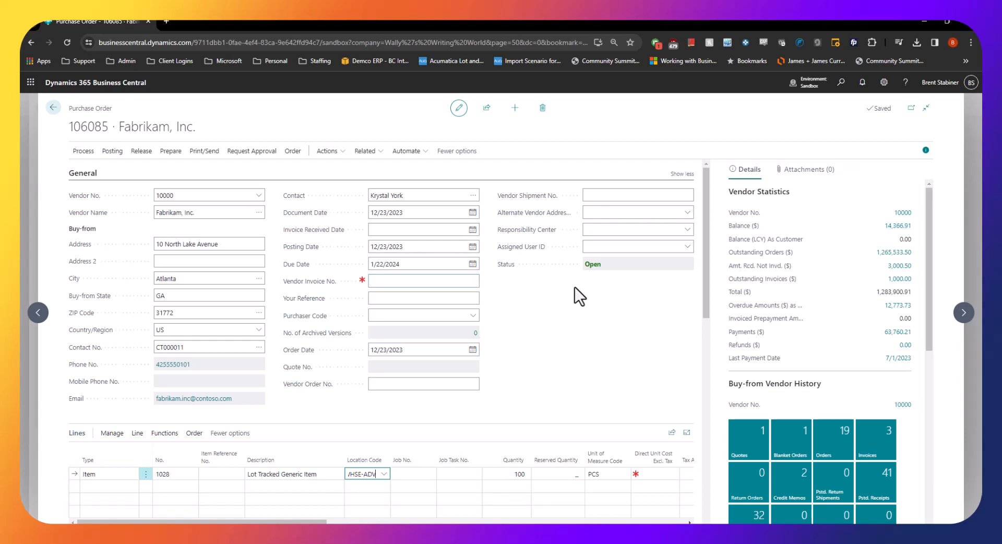
# Create a warehouse receipt from the purchase order
pyautogui.click(89, 160)
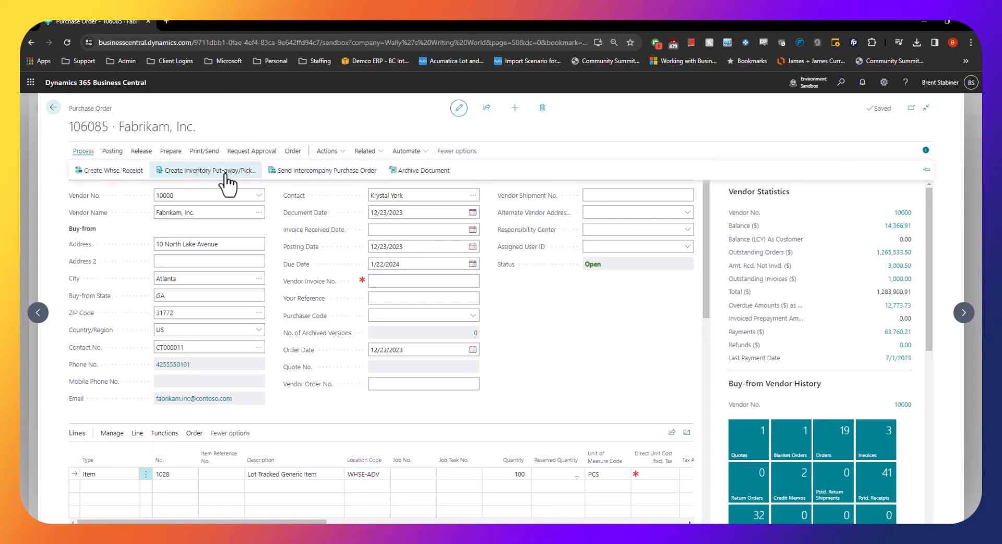
pyautogui.click(110, 173)
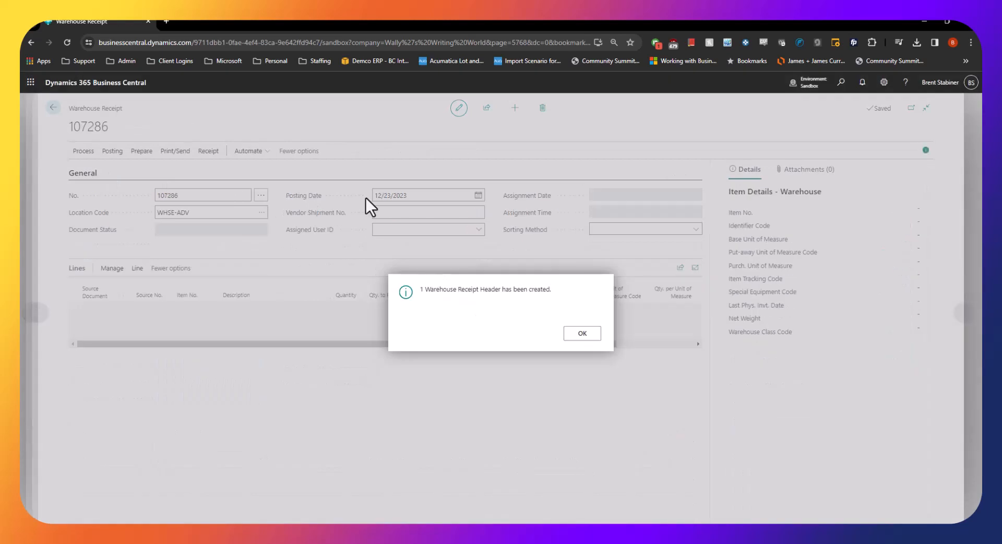
pyautogui.click(583, 334)
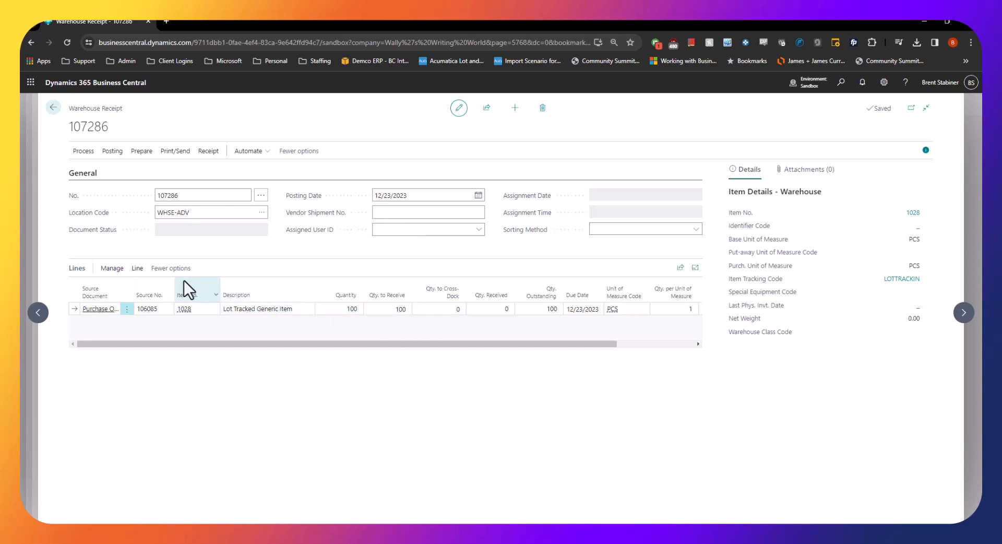
# Assign lot number 666666666 with a quantity of 100 to the warehouse receipt's Lot Tracked Generic Item line
pyautogui.click(140, 272)
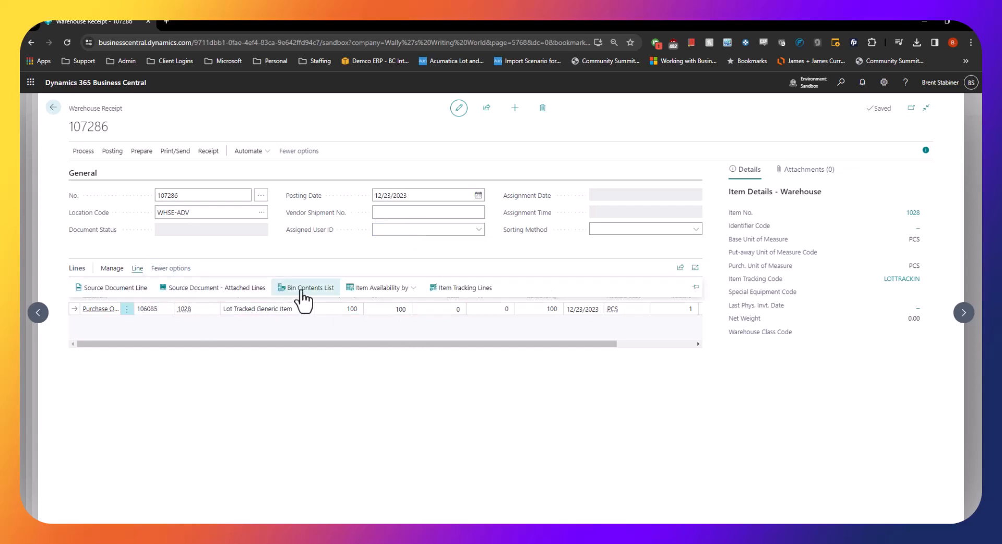
pyautogui.click(459, 295)
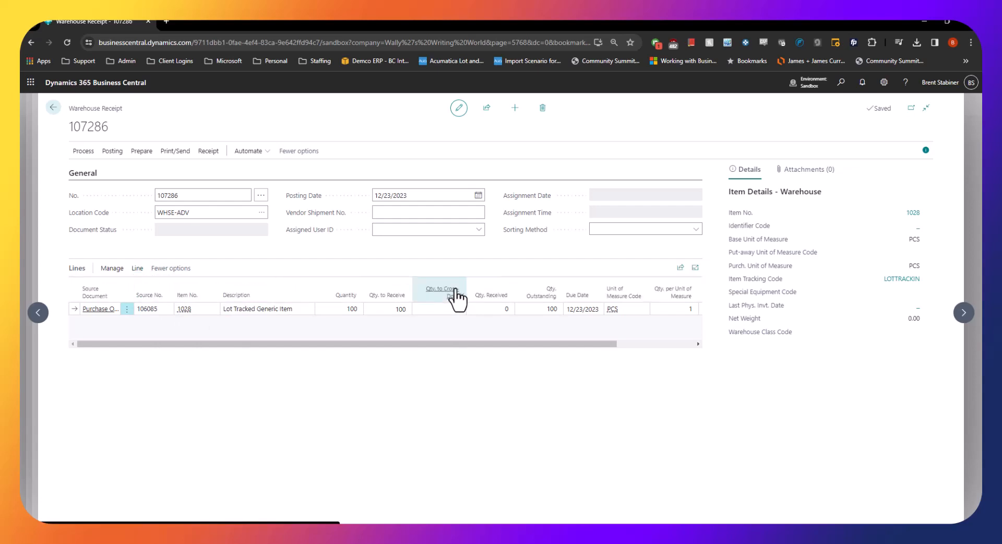
pyautogui.click(311, 287)
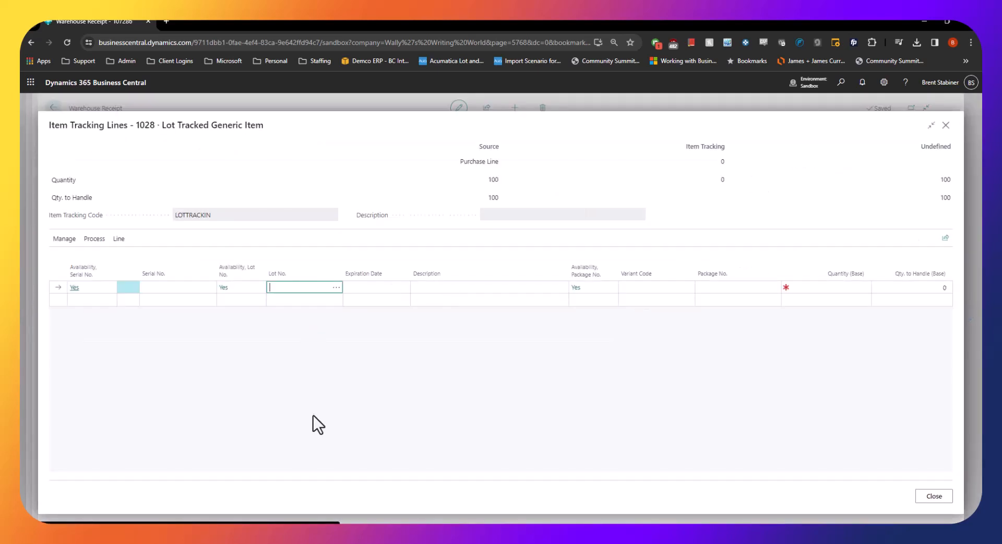
pyautogui.write('6666')
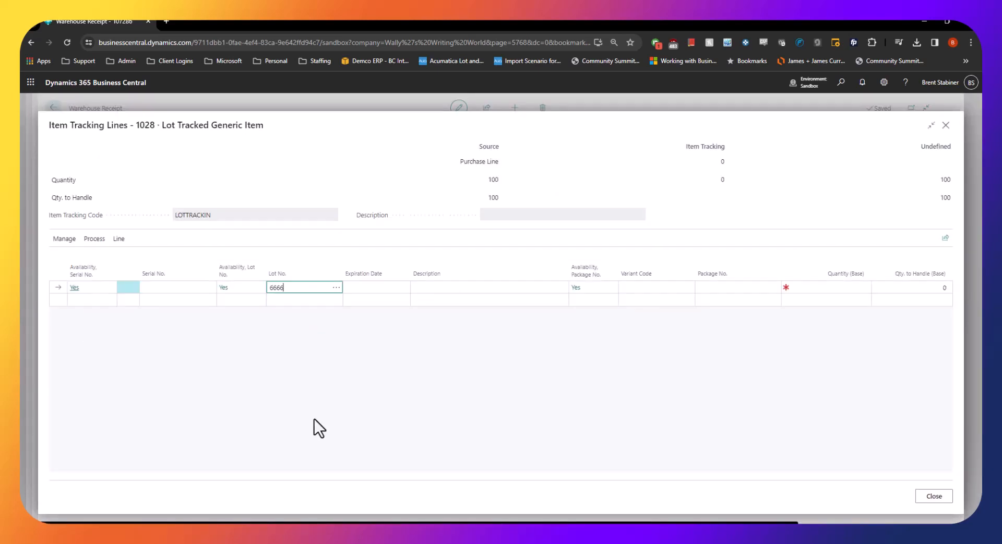
pyautogui.write('66666')
pyautogui.click(315, 418)
pyautogui.click(802, 287)
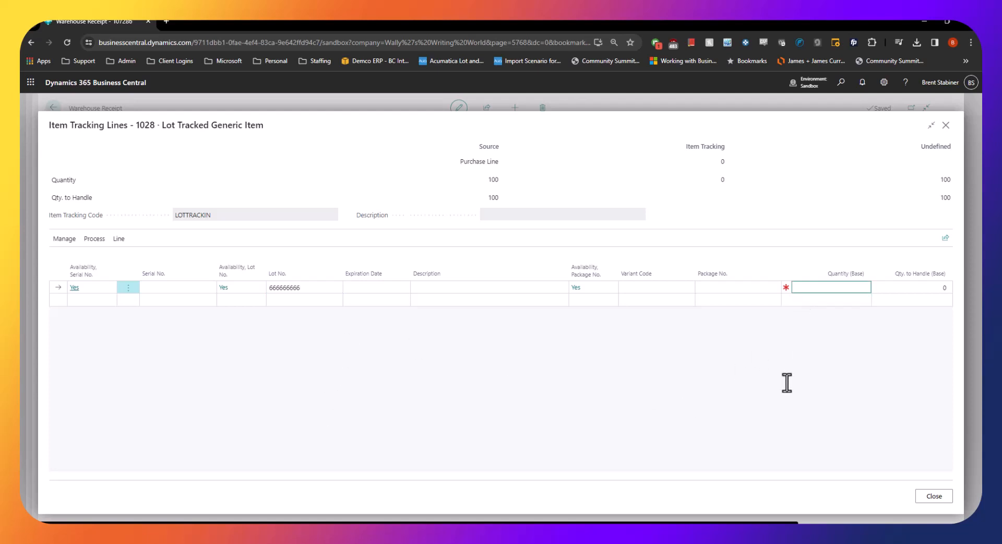
pyautogui.write('100')
pyautogui.press('Tab')
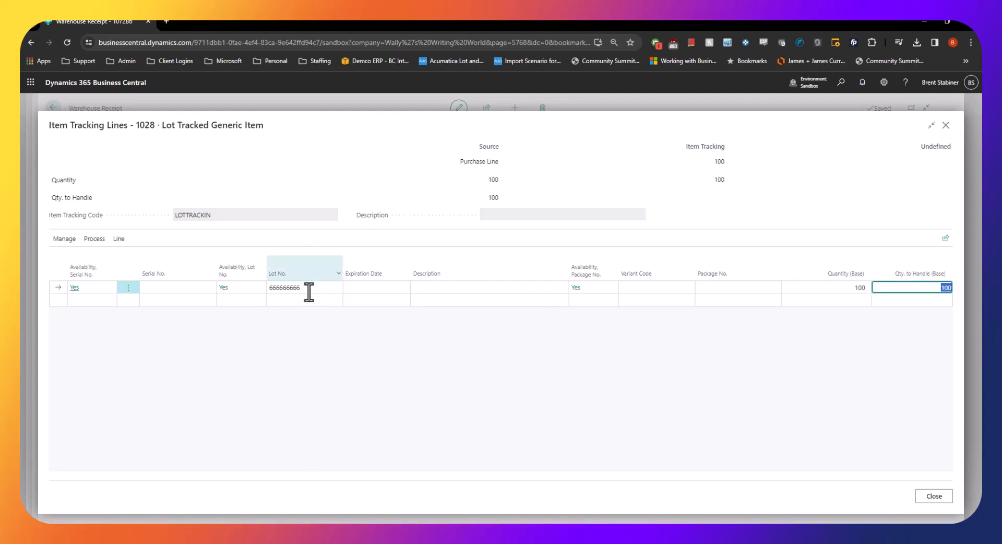
pyautogui.click(922, 498)
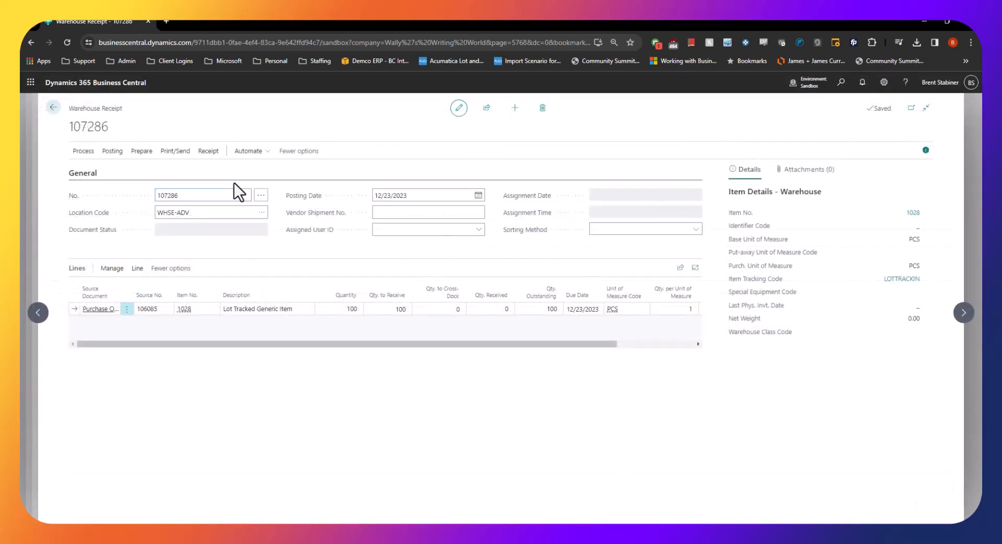
# Post the warehouse receipt for the WHSE-ADV location
pyautogui.click(113, 152)
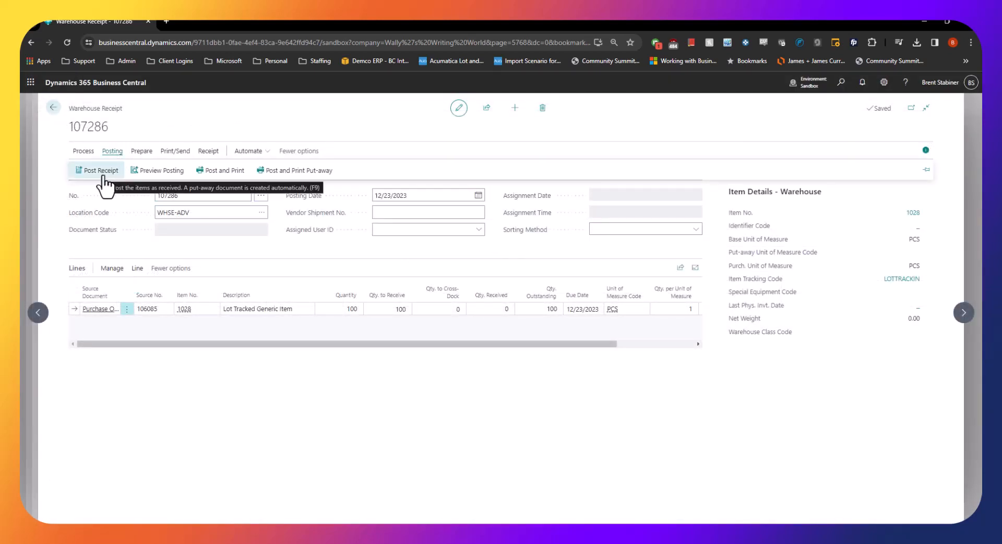
pyautogui.click(103, 178)
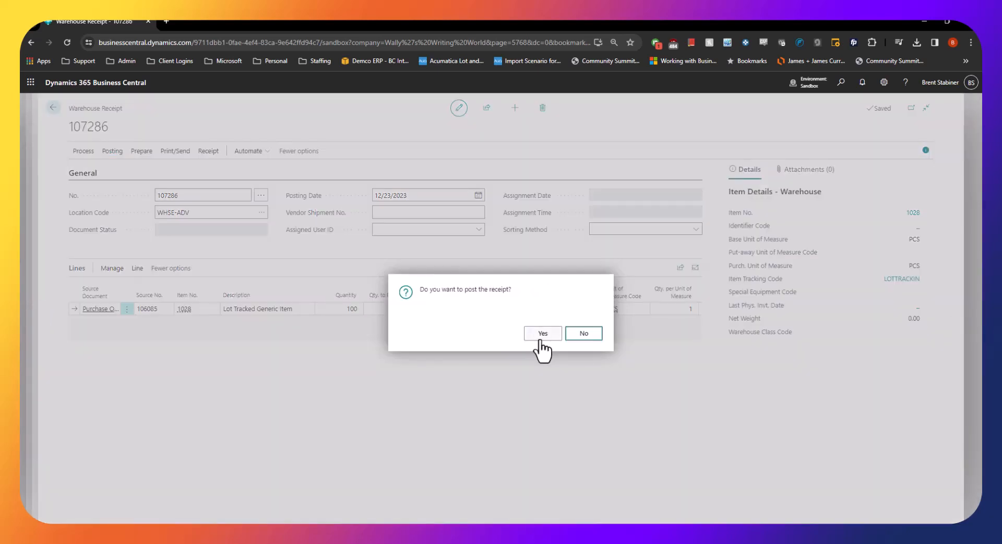
pyautogui.click(542, 338)
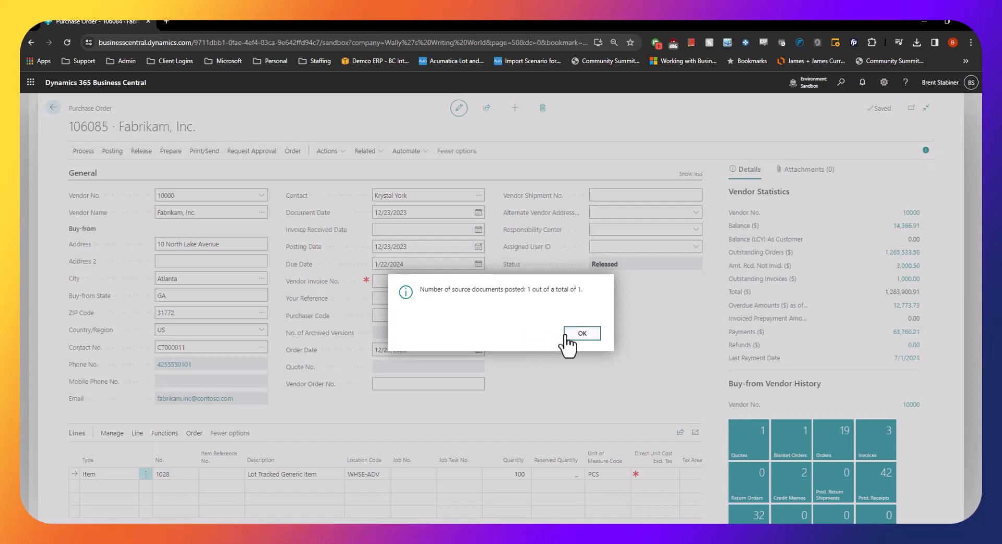
pyautogui.click(591, 334)
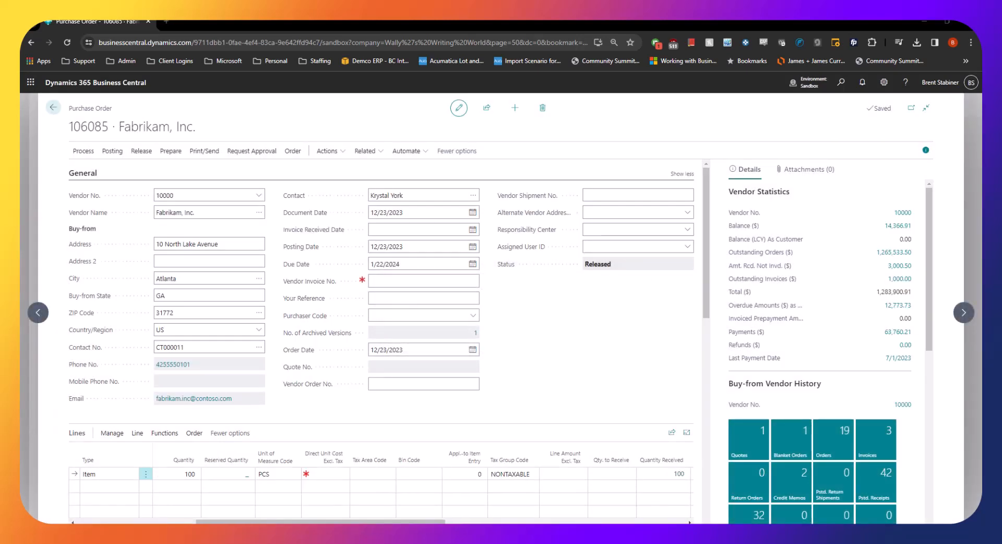
pyautogui.click(367, 151)
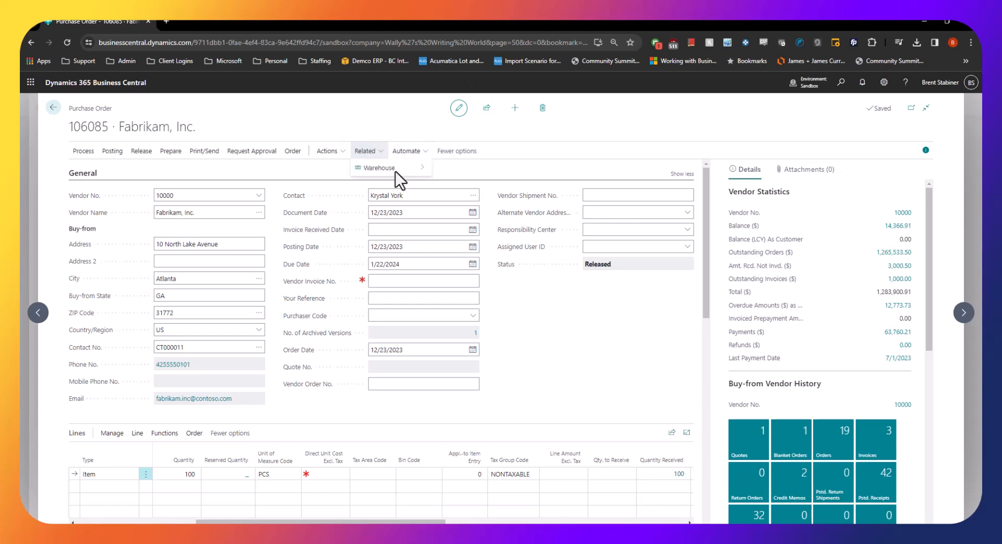
pyautogui.moveTo(395, 170)
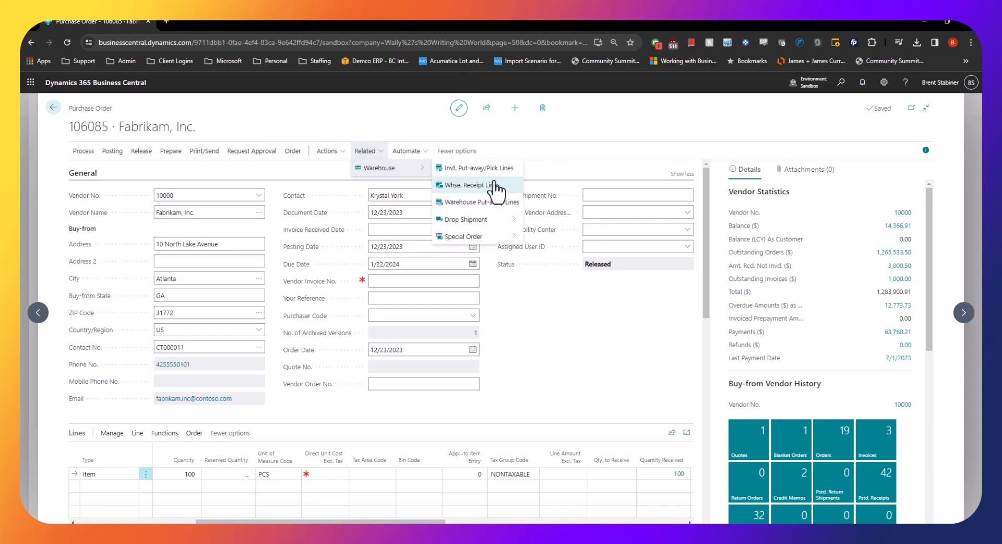
pyautogui.click(588, 156)
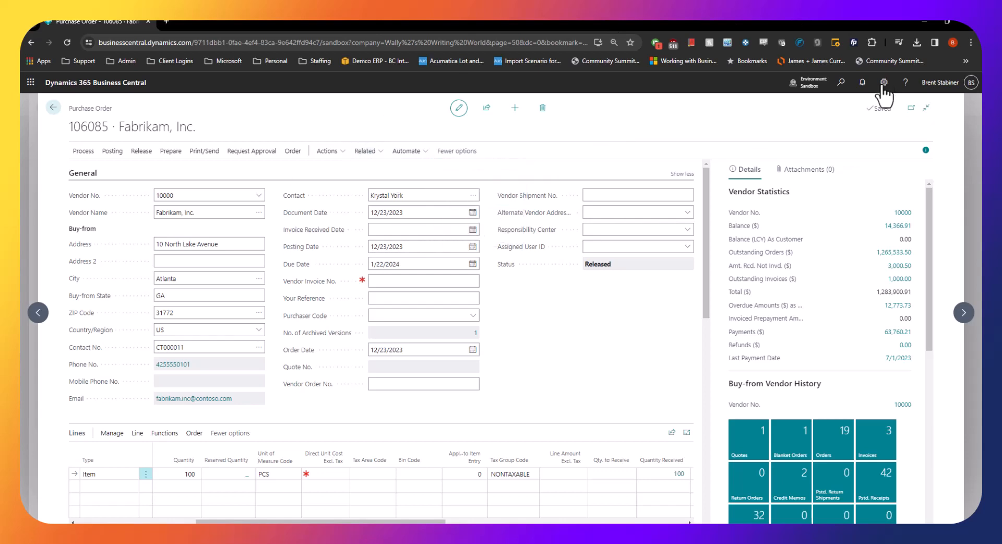
# Find the Posted Warehouse Receipts page and open the newest posted receipt for the WHSE-ADV location
pyautogui.click(841, 82)
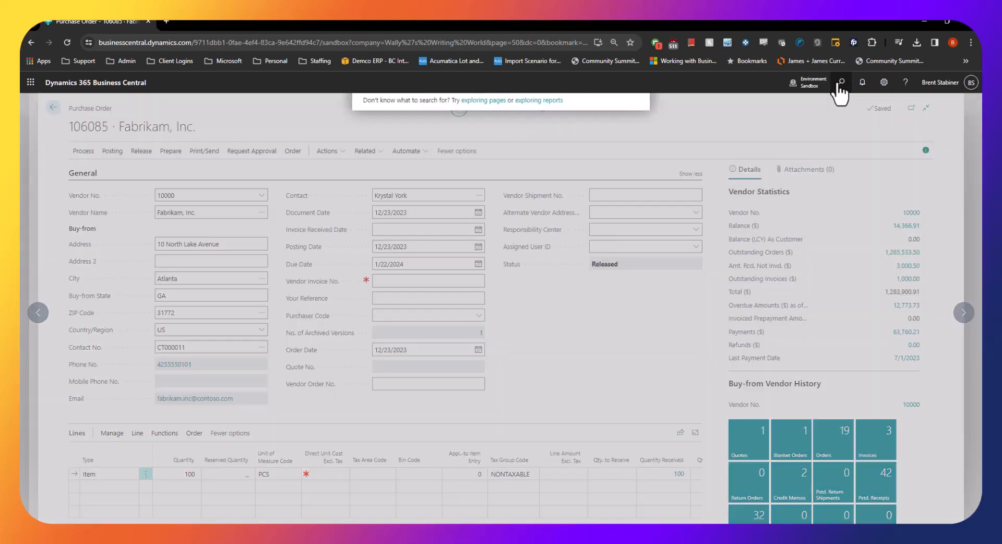
pyautogui.write('posted warehouse re')
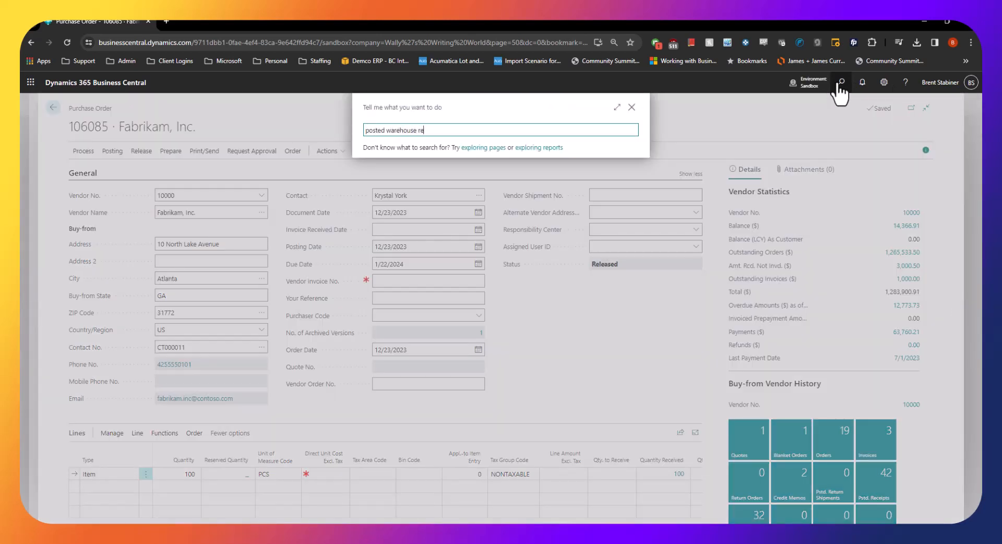
pyautogui.click(407, 167)
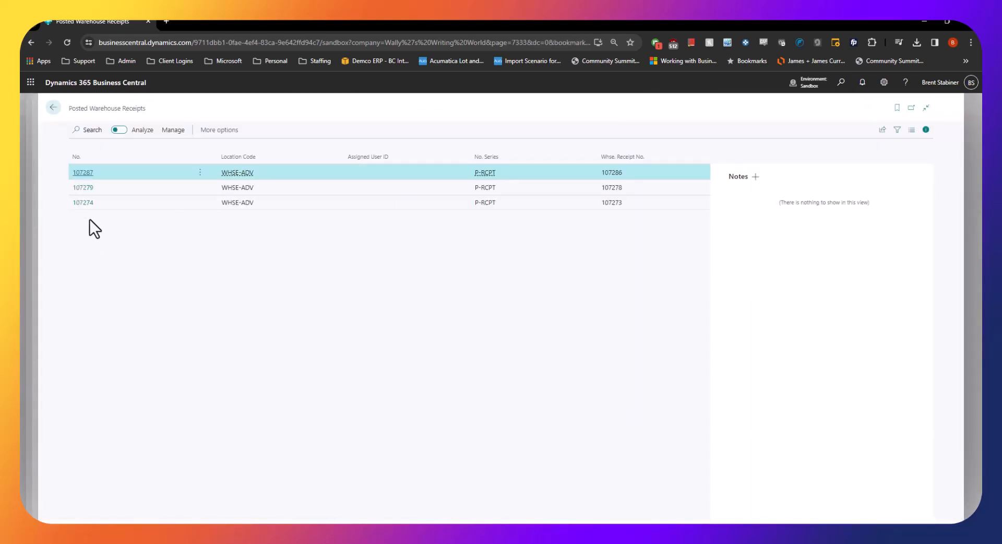
pyautogui.click(83, 203)
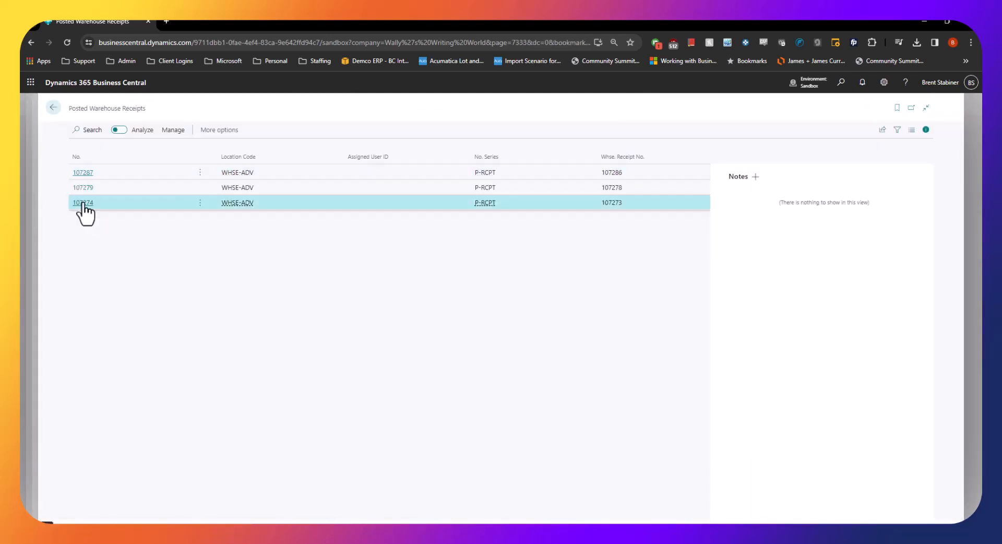
pyautogui.click(53, 107)
pyautogui.click(85, 178)
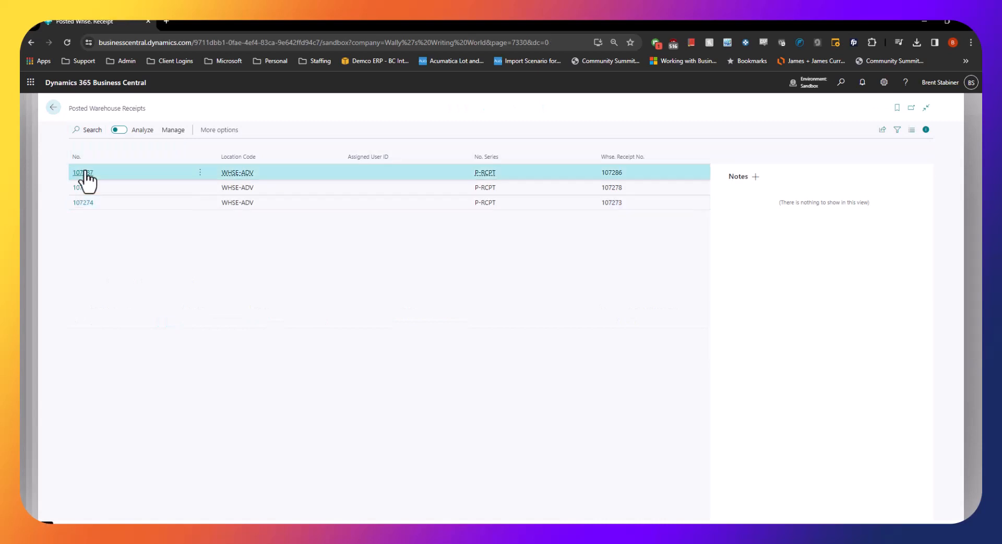
pyautogui.click(84, 172)
# Create a put-away from the posted warehouse receipt, leaving the document options at their defaults
pyautogui.click(84, 151)
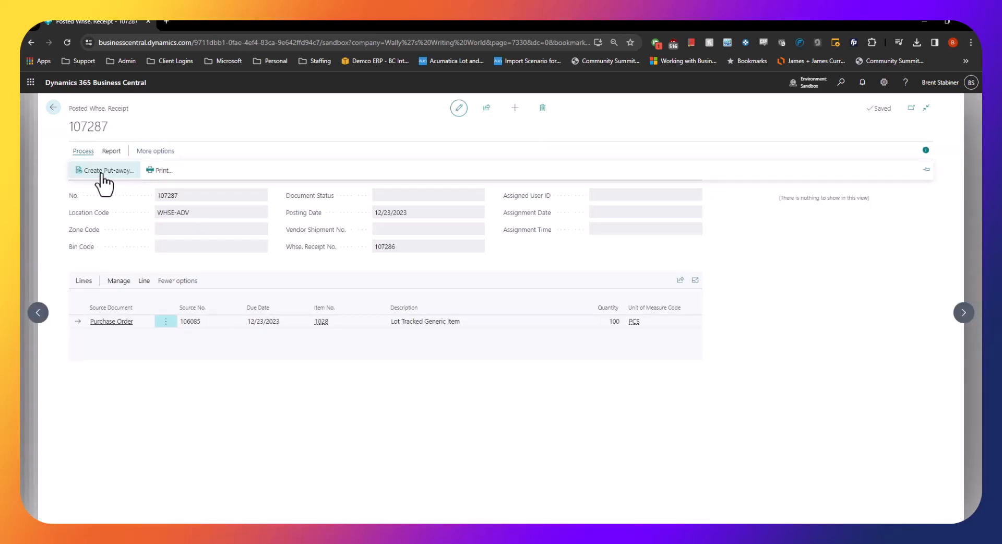
pyautogui.click(101, 174)
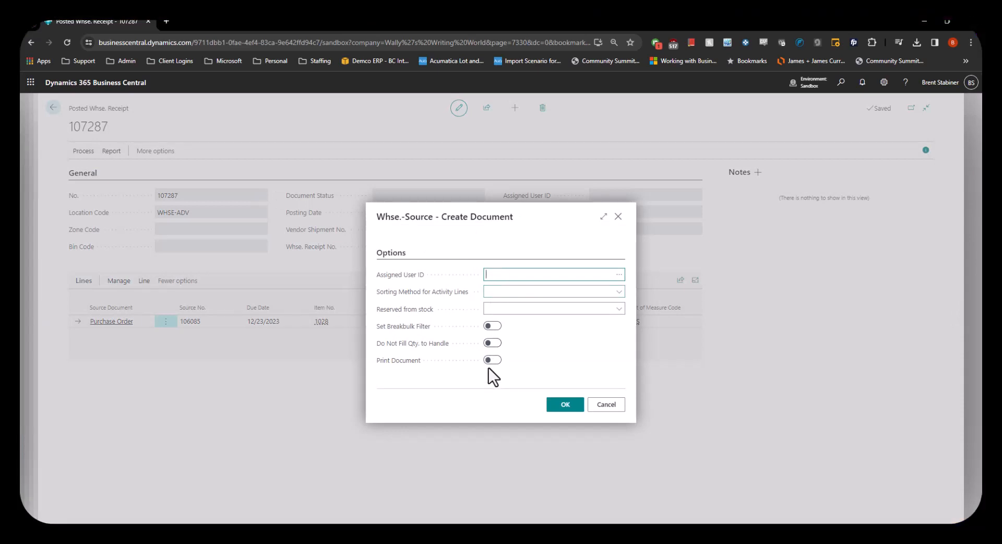
pyautogui.click(565, 405)
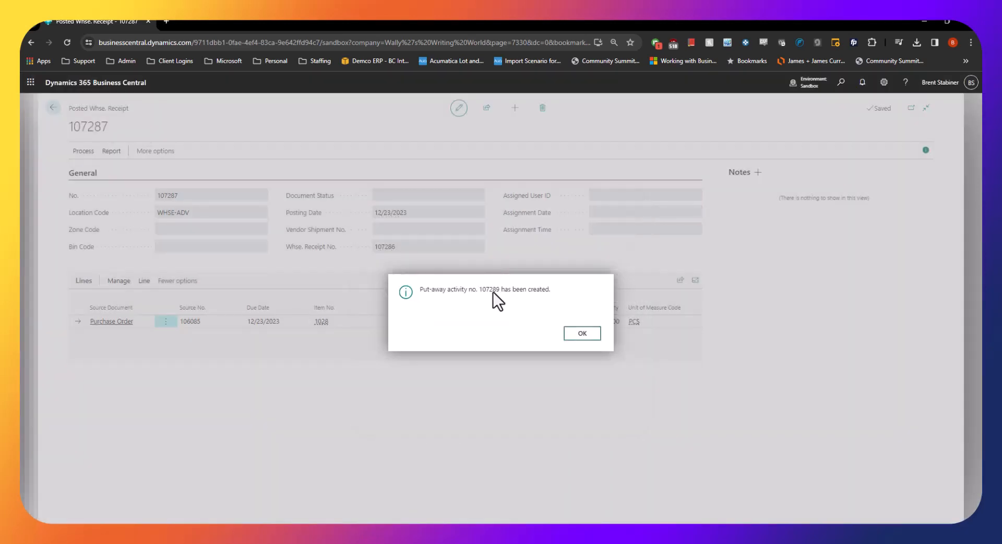
pyautogui.click(583, 335)
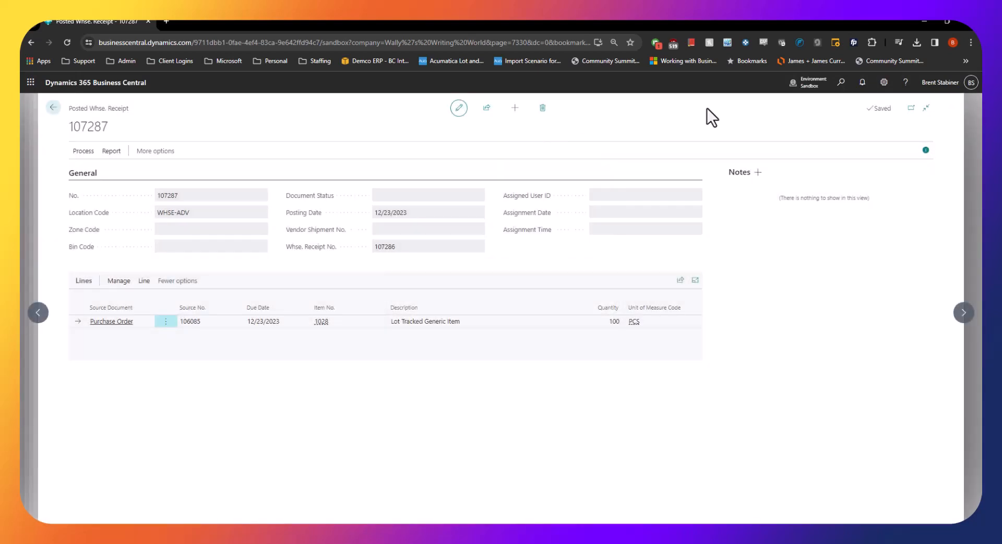
# Find the Warehouse Put-aways page and open the put-away for the WHSE-ADV location
pyautogui.click(842, 82)
pyautogui.write('warehouse put')
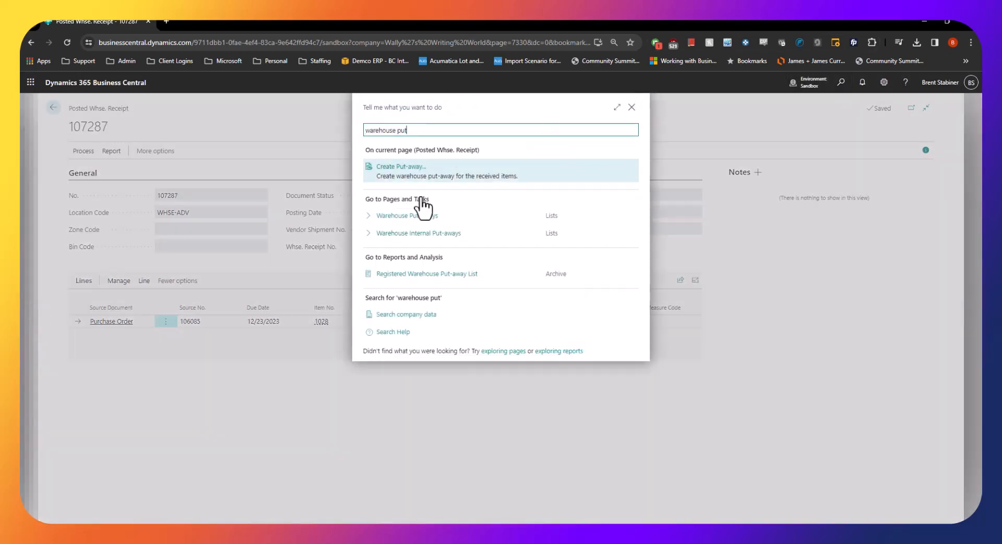
pyautogui.click(418, 216)
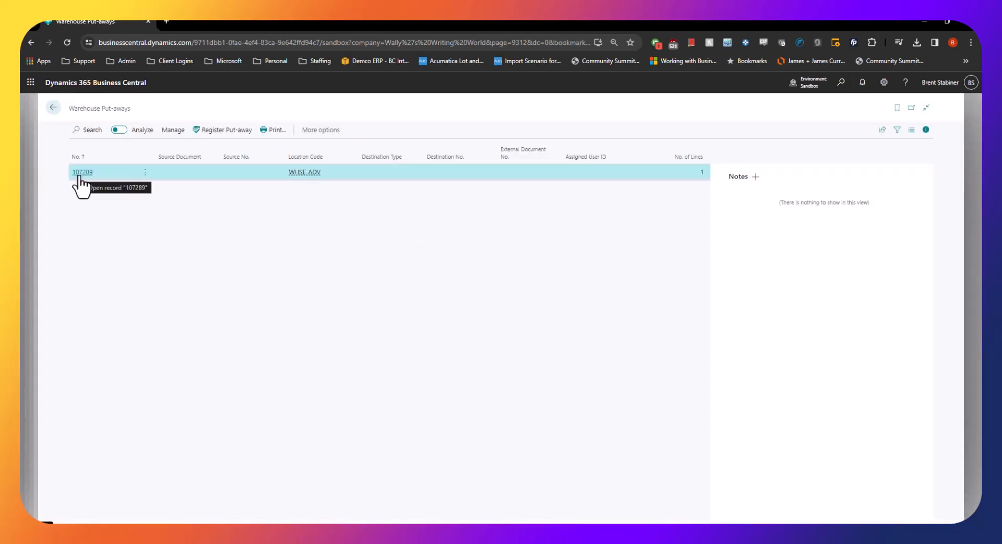
pyautogui.click(81, 175)
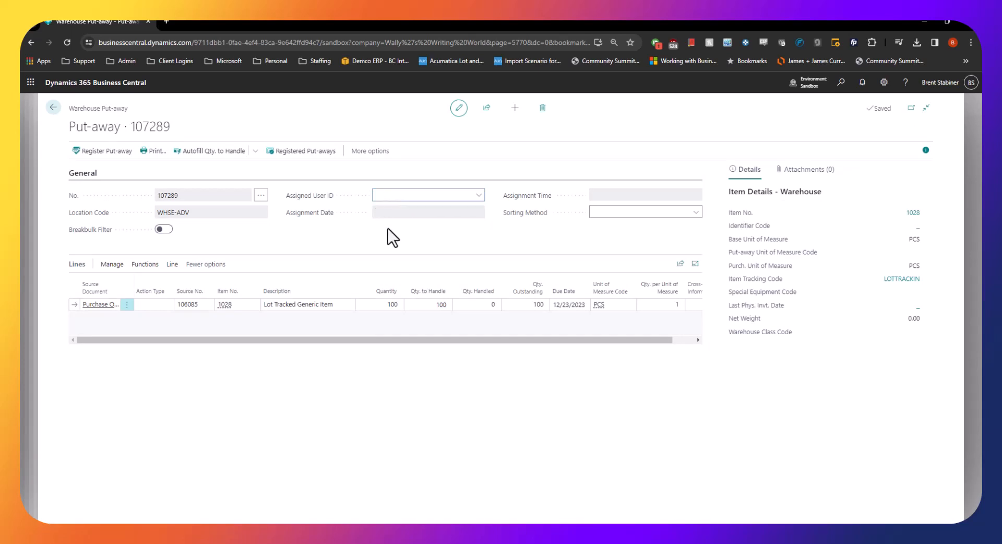
# Register the WHSE-ADV put-away for the Lot Tracked Generic Item line
pyautogui.moveTo(402, 342); pyautogui.dragTo(240, 310)
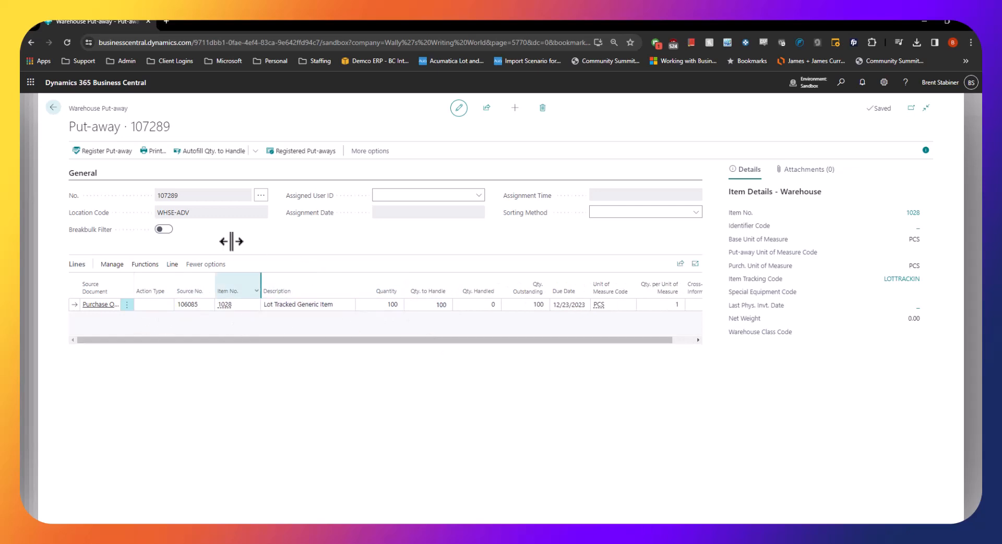
pyautogui.click(98, 155)
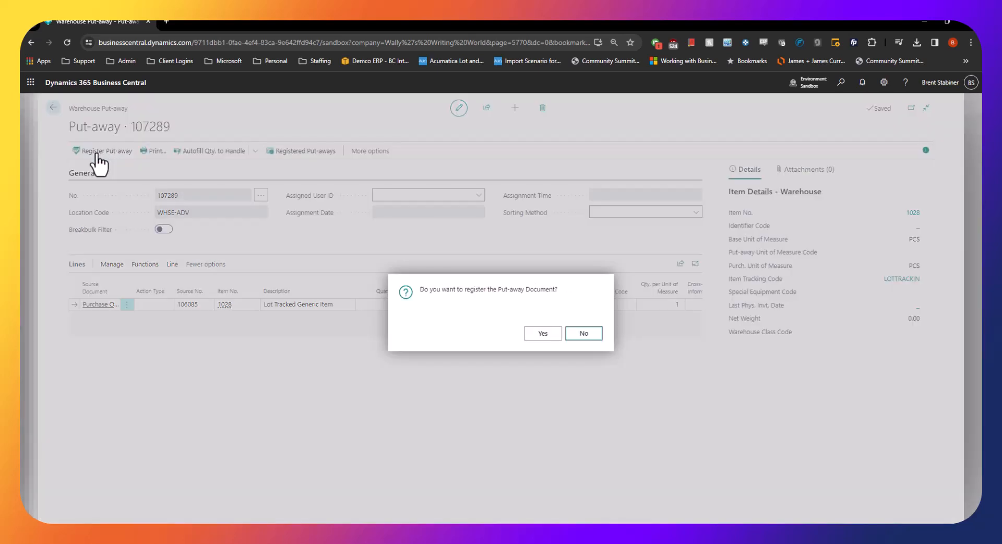
pyautogui.click(540, 334)
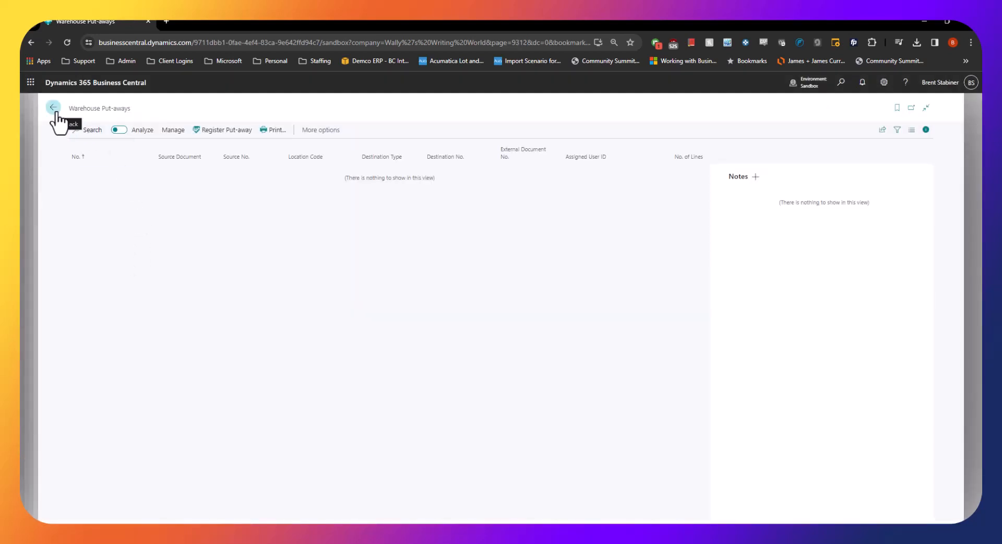
# Leave the warehouse documents, go to the Purchase Orders list and open the newest Fabrikam, Inc. order
pyautogui.click(58, 114)
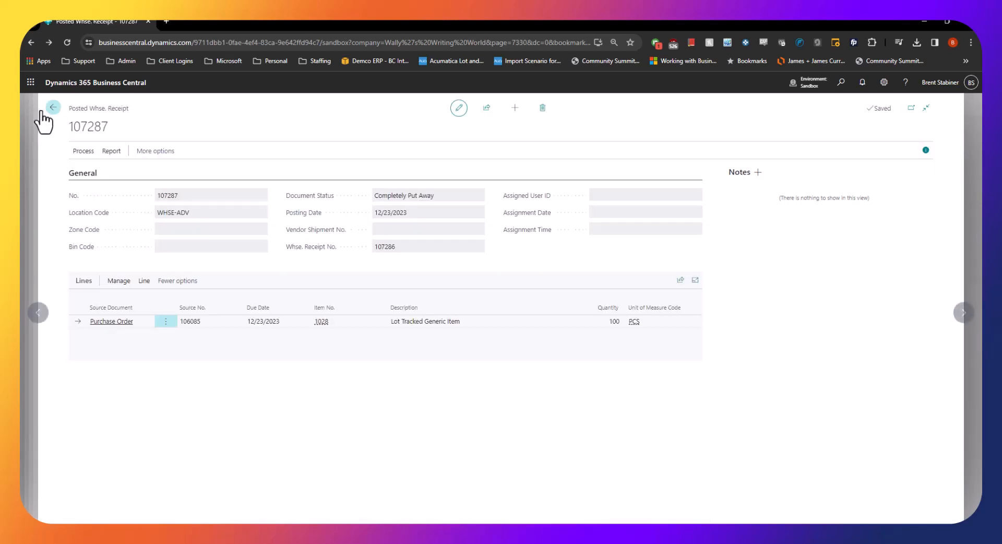
pyautogui.click(55, 108)
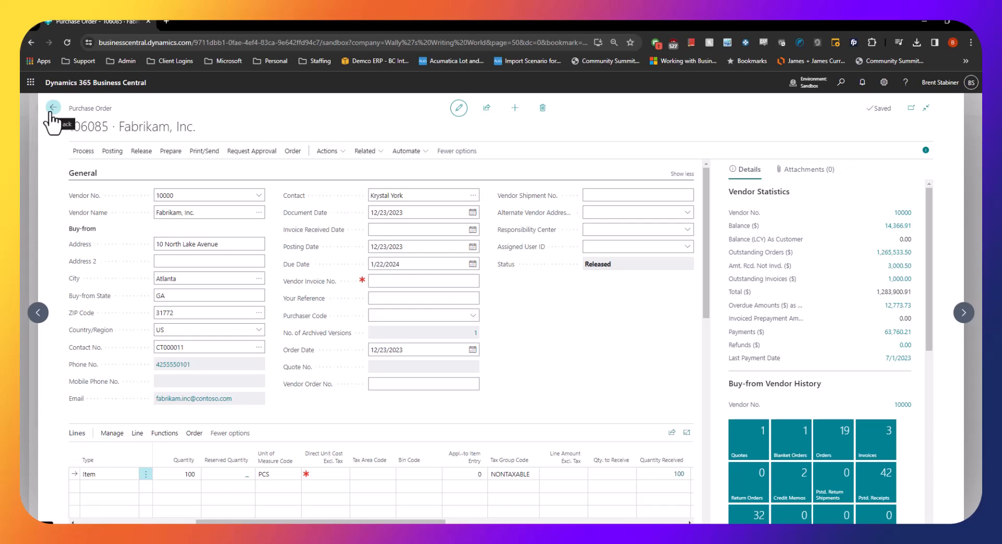
pyautogui.click(50, 112)
pyautogui.click(53, 108)
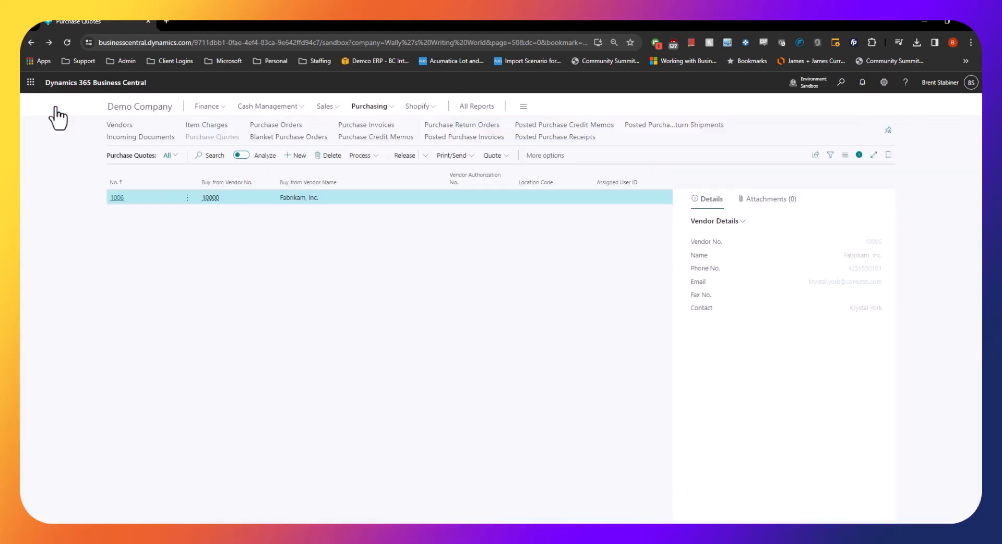
pyautogui.click(280, 127)
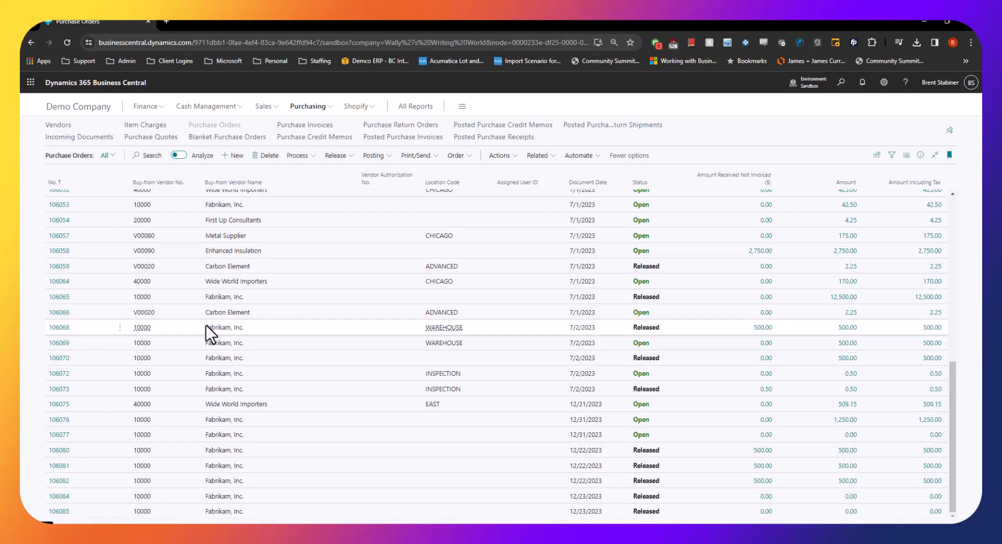
pyautogui.click(60, 516)
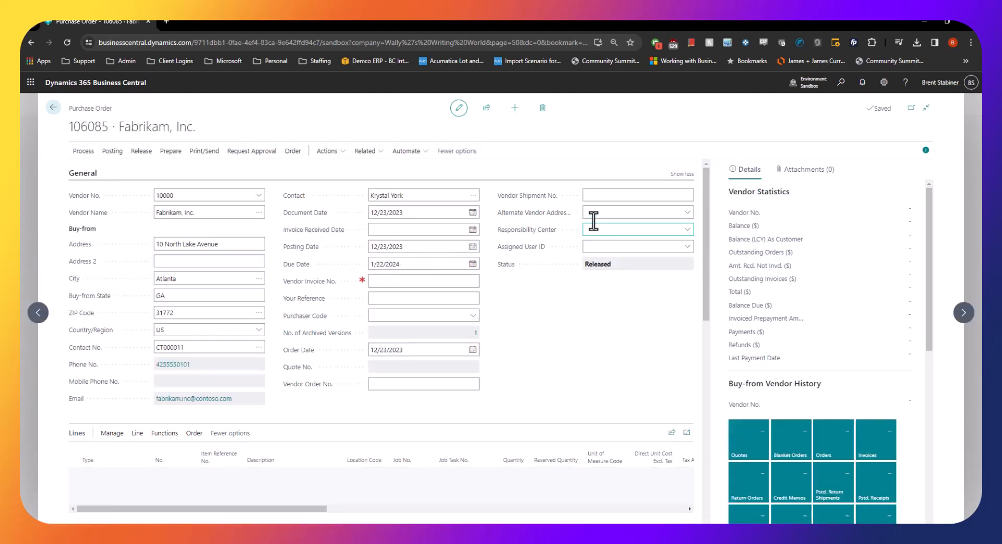
pyautogui.click(416, 282)
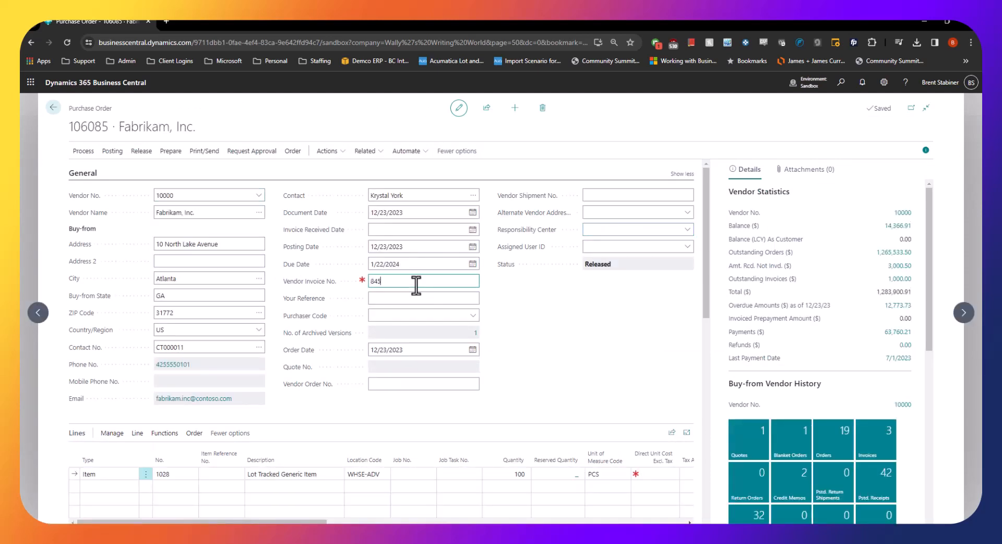
pyautogui.click(112, 151)
pyautogui.click(253, 216)
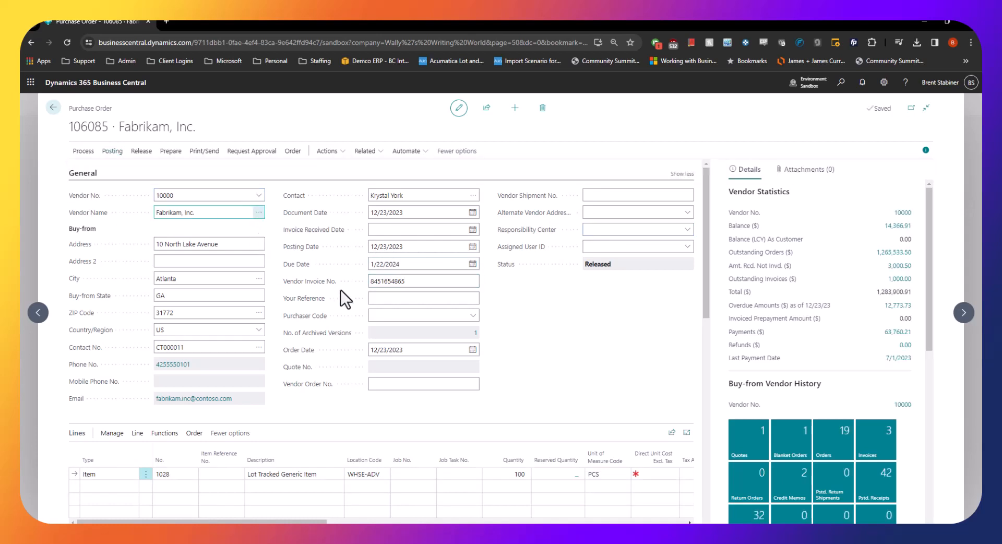
pyautogui.press('F9')
pyautogui.click(419, 300)
pyautogui.click(543, 340)
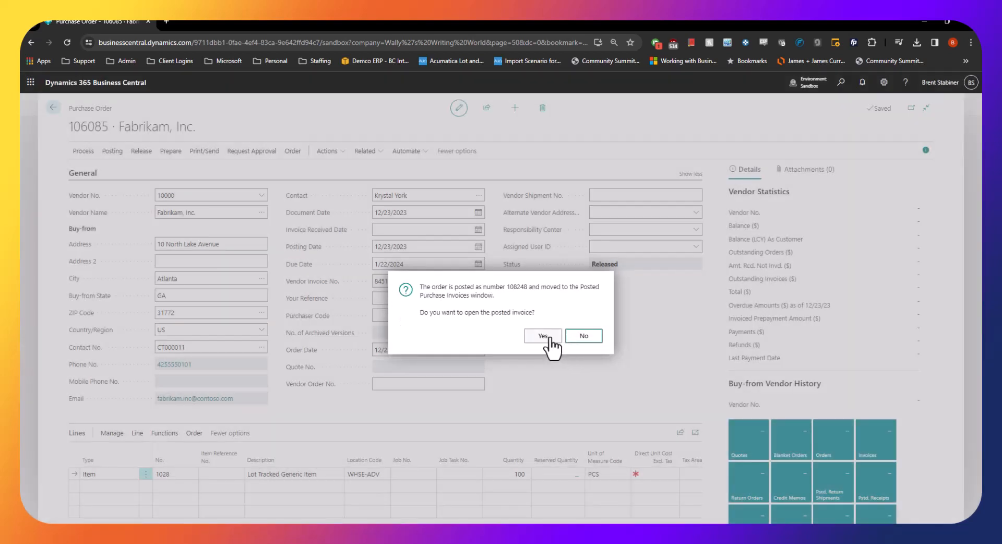
pyautogui.press('Escape')
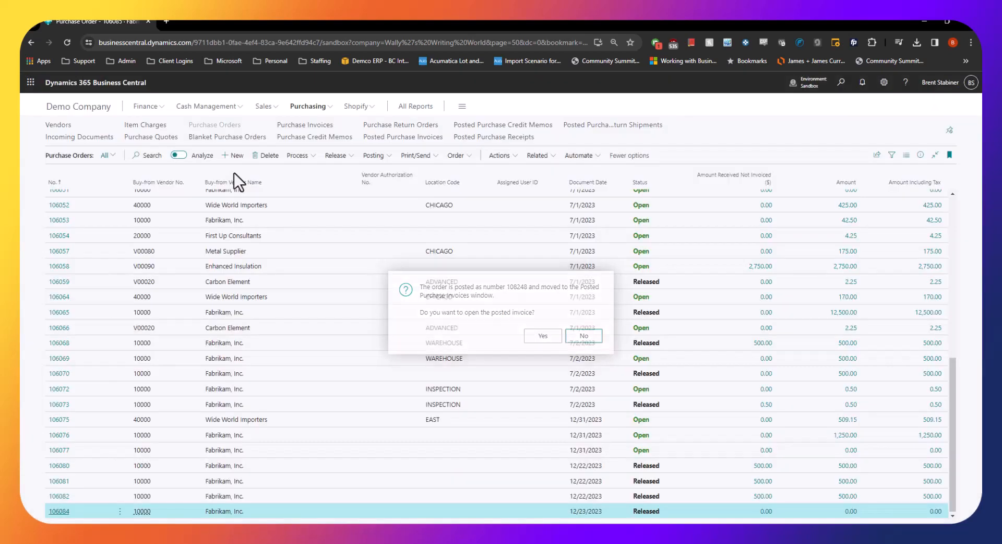
# Create a new purchase invoice for vendor 10000, Fabrikam, Inc
pyautogui.click(319, 129)
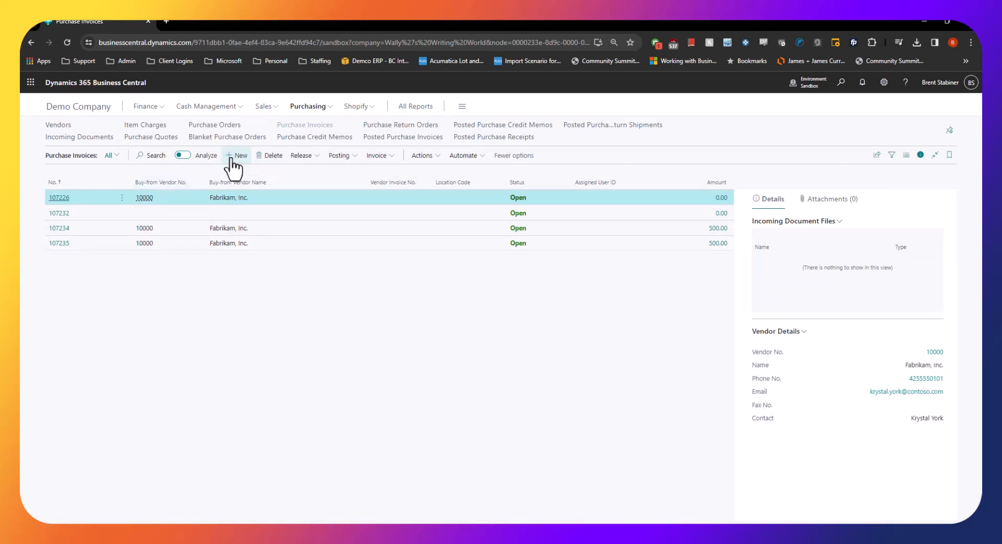
pyautogui.click(238, 155)
pyautogui.click(195, 200)
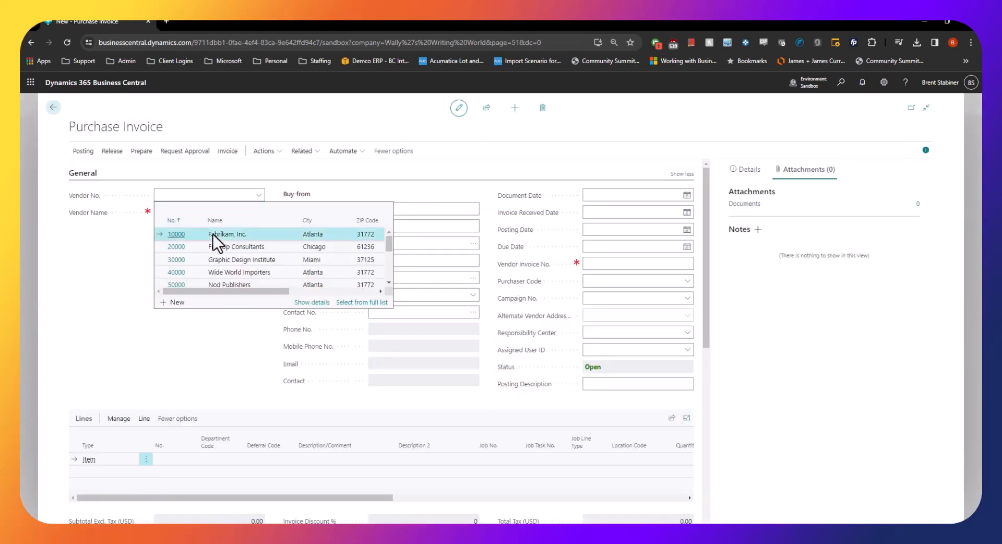
pyautogui.click(213, 234)
# Get the receipt lines of receipts 107272 and 107275 into the purchase invoice
pyautogui.click(138, 419)
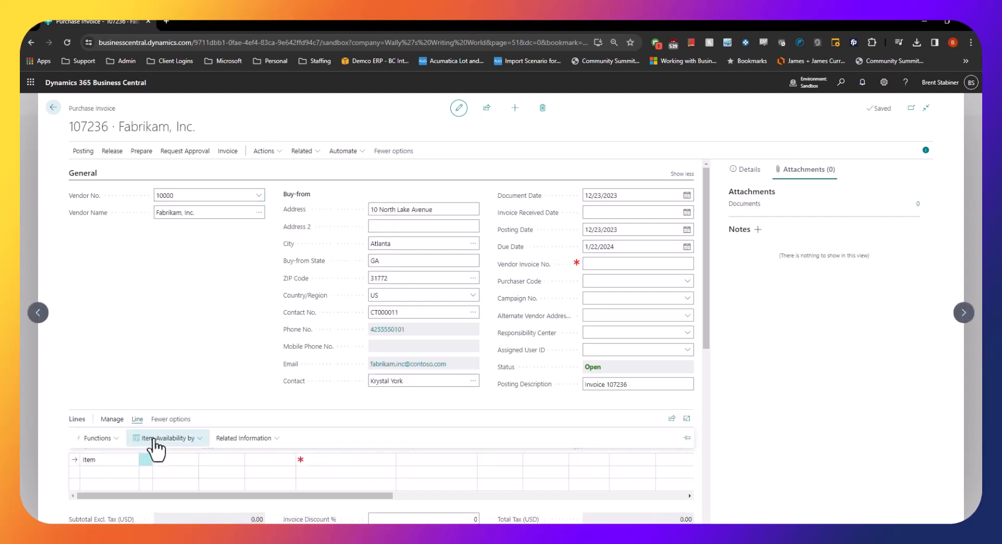
pyautogui.click(119, 439)
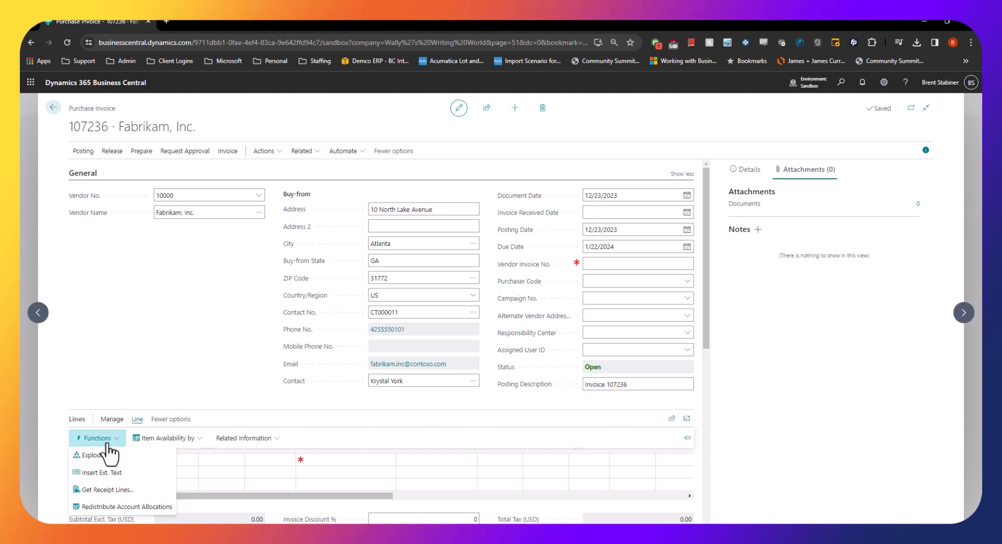
pyautogui.click(107, 490)
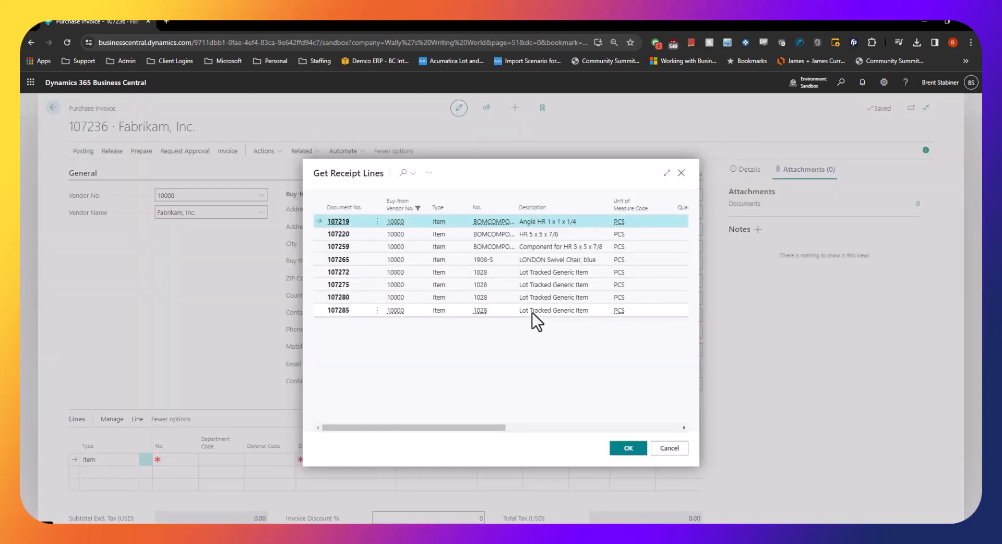
pyautogui.click(533, 312)
pyautogui.click(534, 272)
pyautogui.keyDown('shift'); pyautogui.click(540, 282); pyautogui.keyUp('shift')
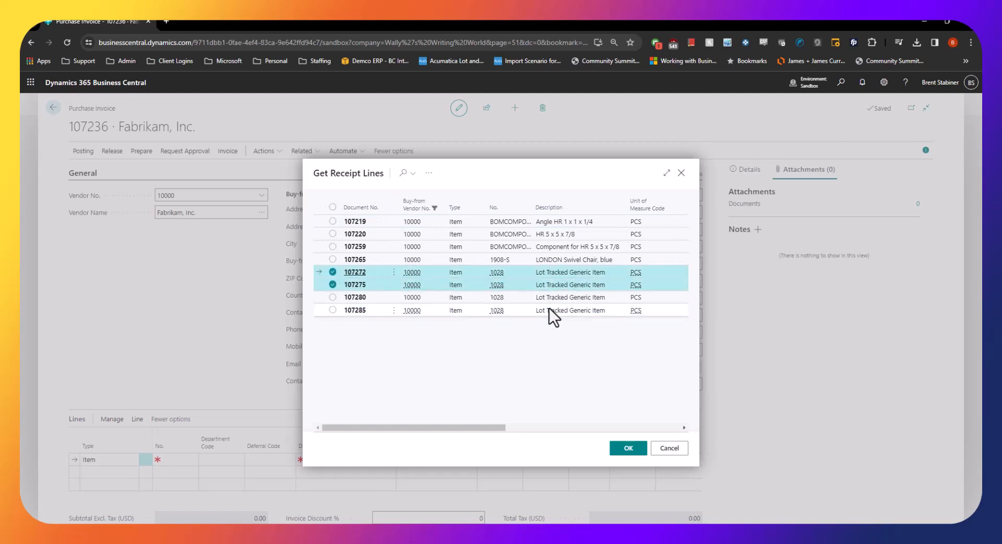
pyautogui.click(629, 448)
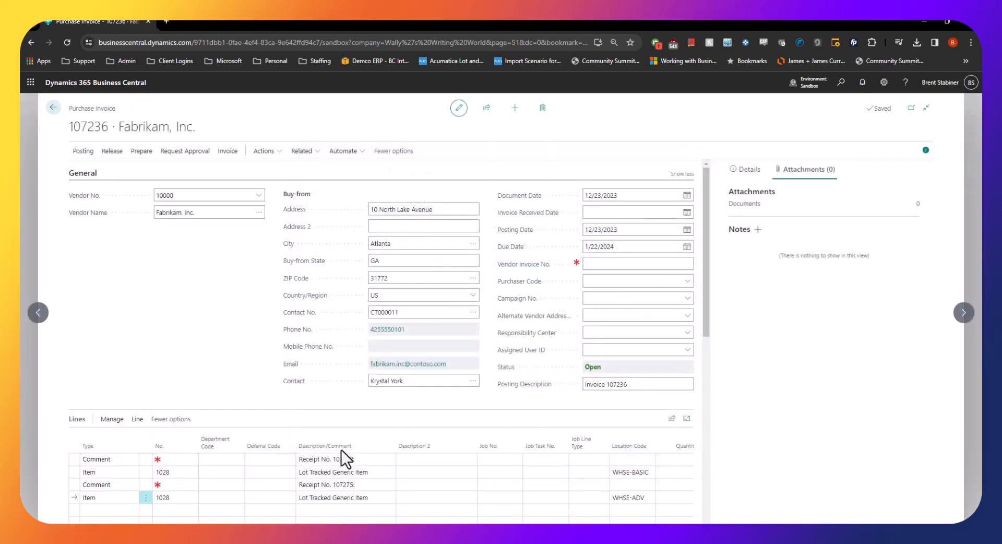
# Review the line quantities and amounts, set the Vendor Invoice No. to 875454 and post the purchase invoice
pyautogui.scroll(-2, 386, 472)
pyautogui.moveTo(269, 446); pyautogui.dragTo(403, 450)
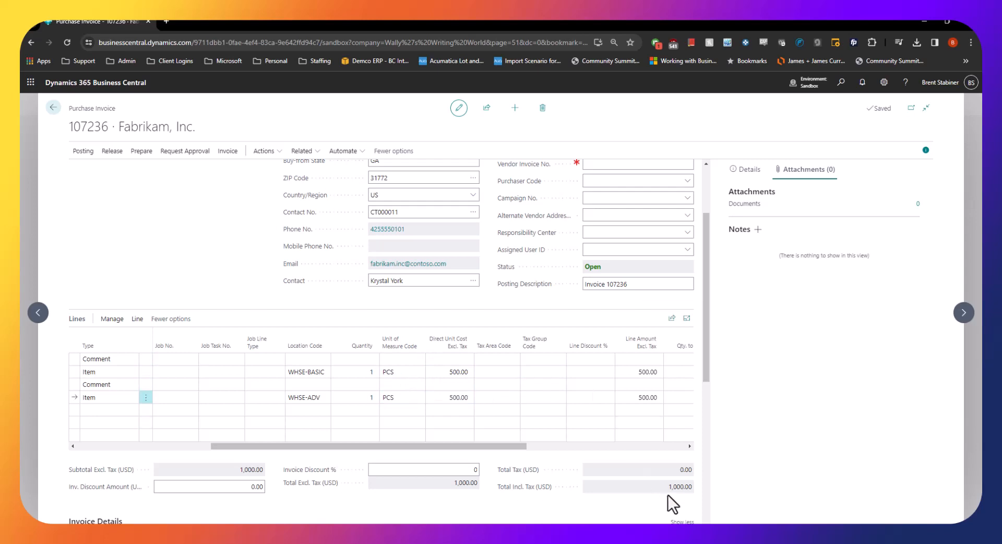
pyautogui.scroll(2, 581, 256)
pyautogui.click(602, 265)
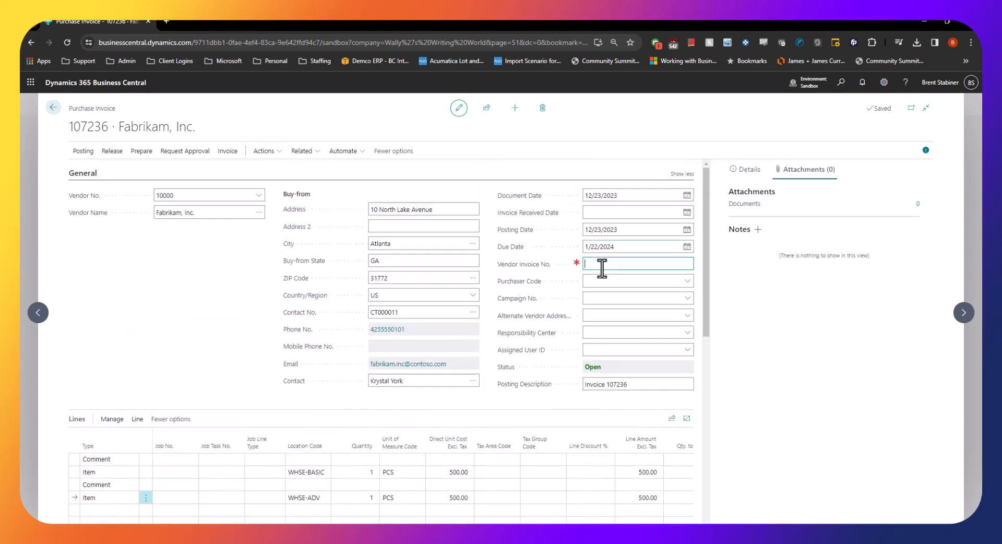
pyautogui.write('875454')
pyautogui.click(83, 154)
pyautogui.click(81, 170)
pyautogui.click(531, 332)
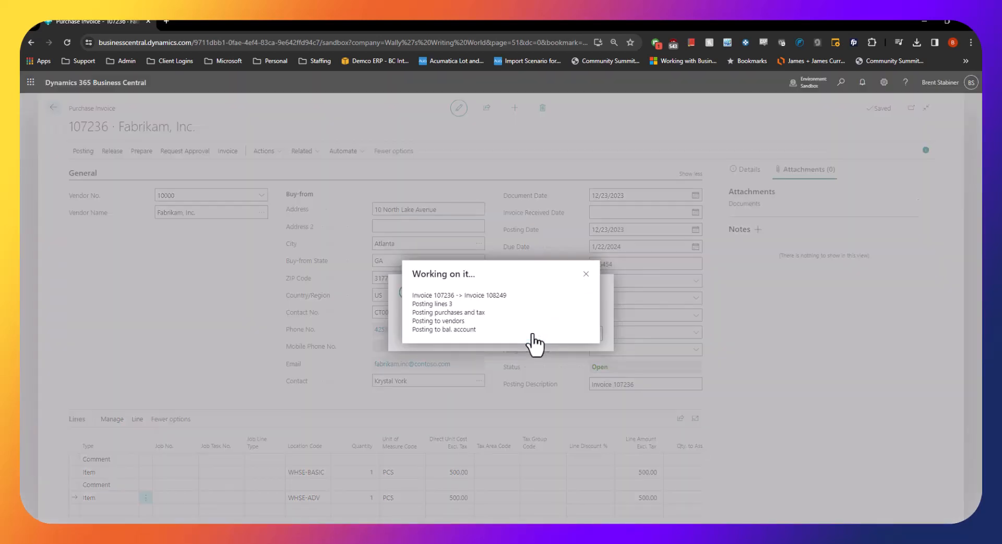